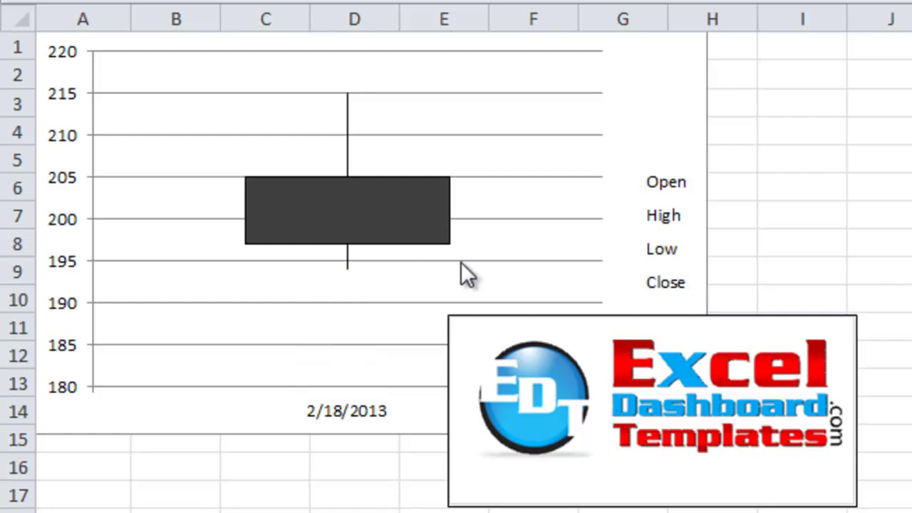
# Clear the selection and select the Tuesday row B2:F2 for charting
pyautogui.moveTo(342, 277)
pyautogui.moveTo(347, 172)
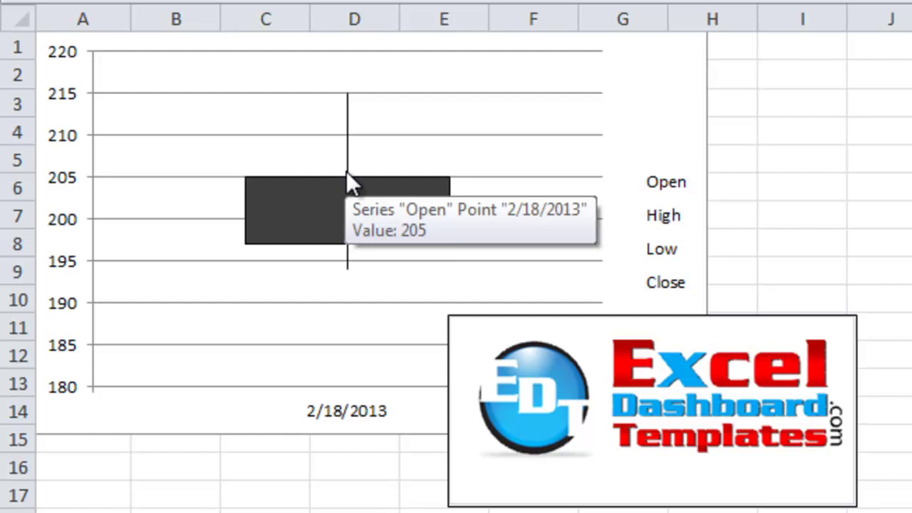
pyautogui.moveTo(348, 245)
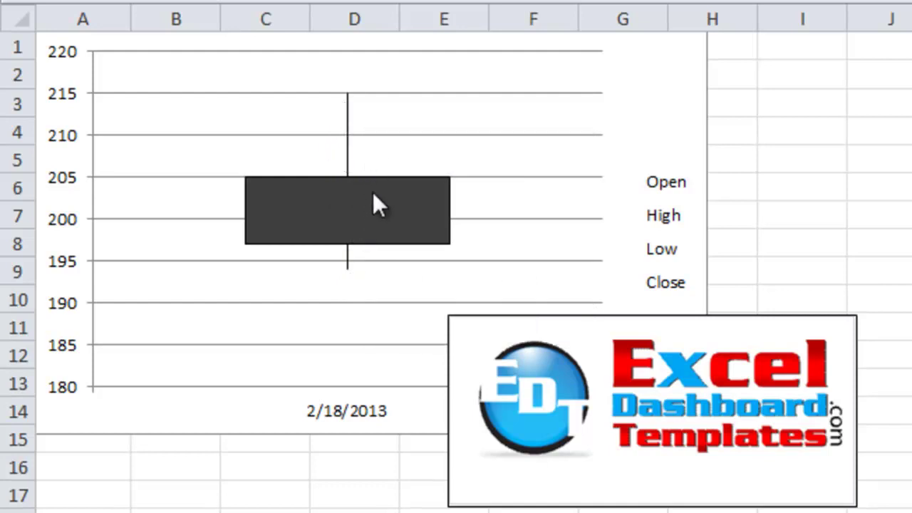
pyautogui.moveTo(343, 230)
pyautogui.click(713, 411)
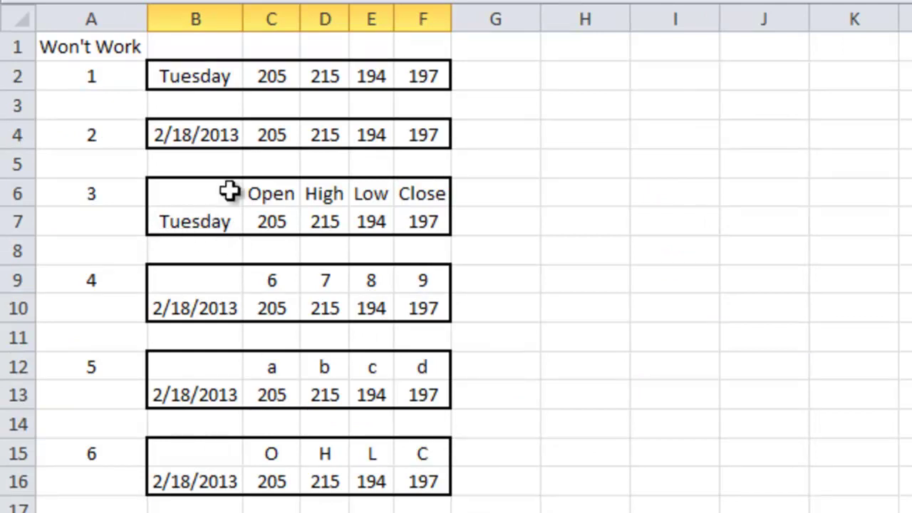
pyautogui.click(499, 106)
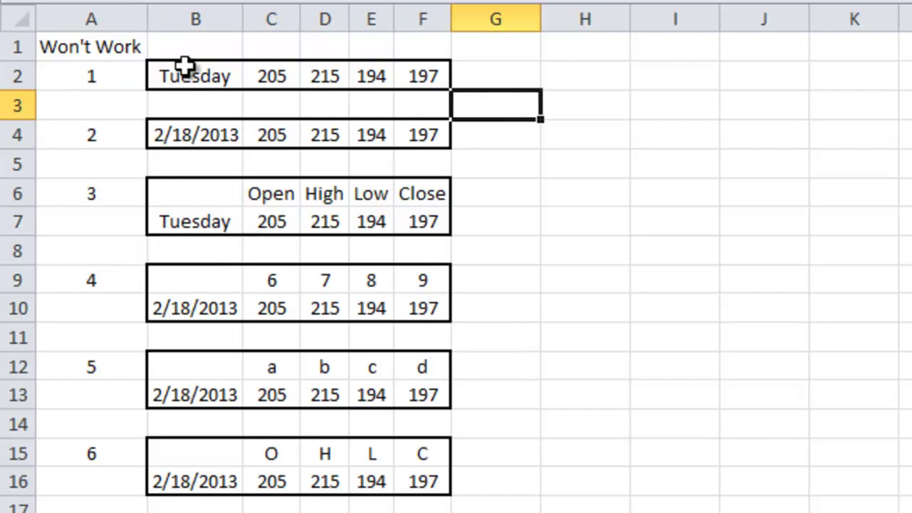
pyautogui.click(611, 230)
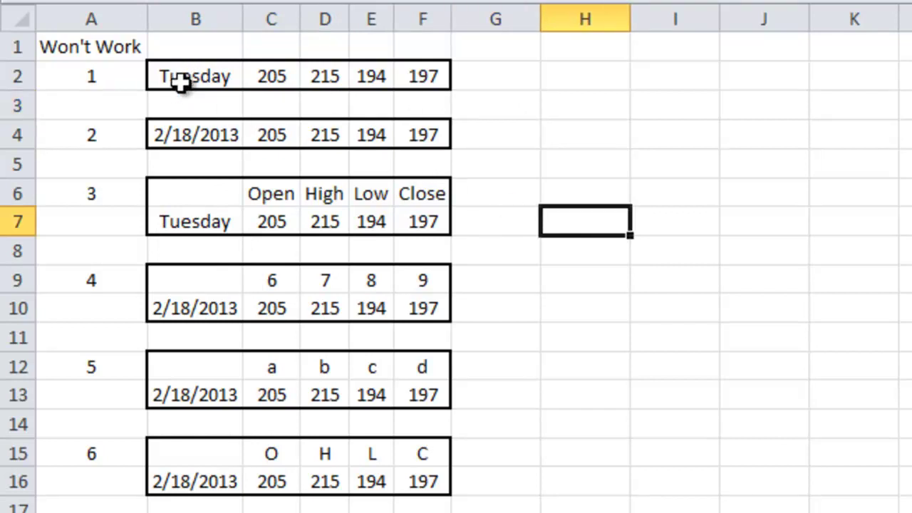
pyautogui.moveTo(180, 77); pyautogui.dragTo(412, 77)
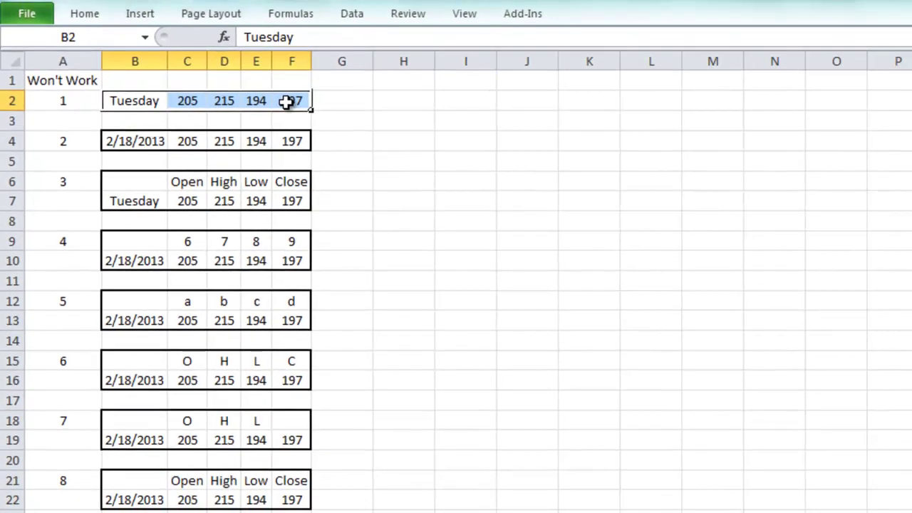
# Try an Open-High-Low-Close stock chart on B2:F2 and dismiss the data-order warning
pyautogui.click(145, 17)
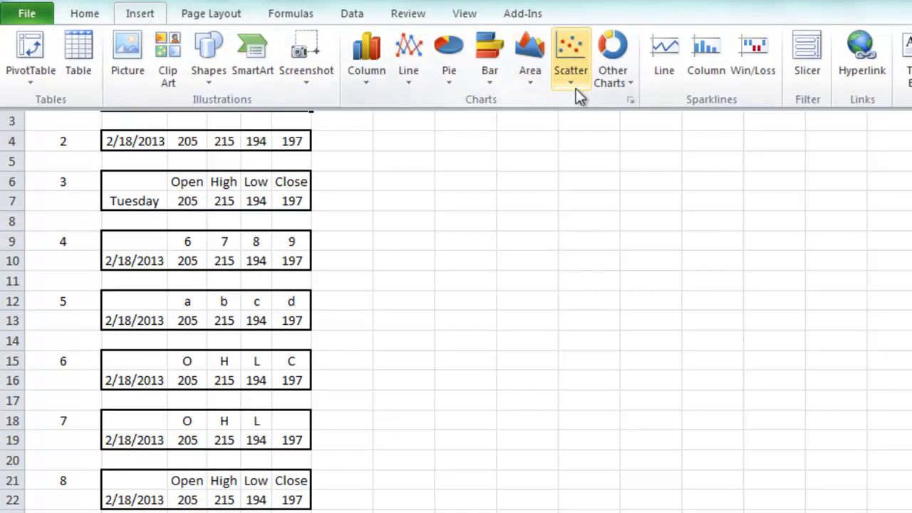
pyautogui.click(610, 91)
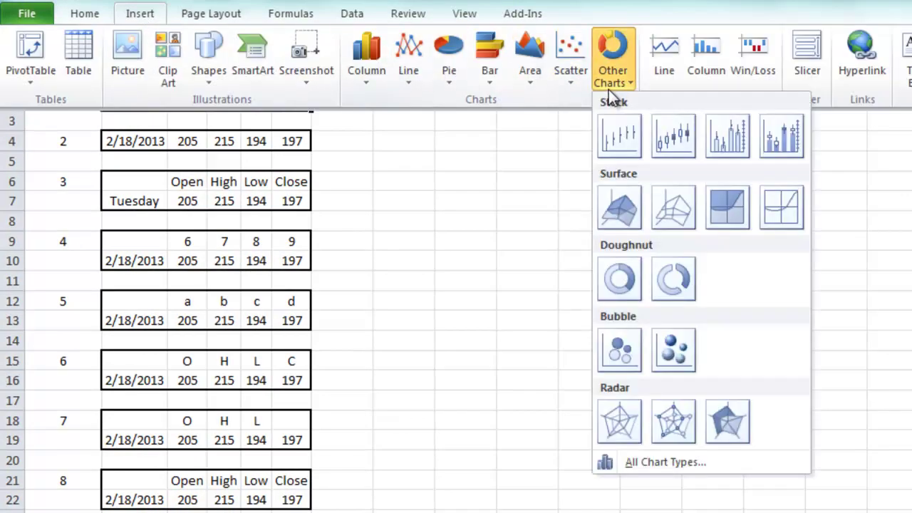
pyautogui.click(664, 145)
pyautogui.moveTo(582, 285); pyautogui.dragTo(484, 116)
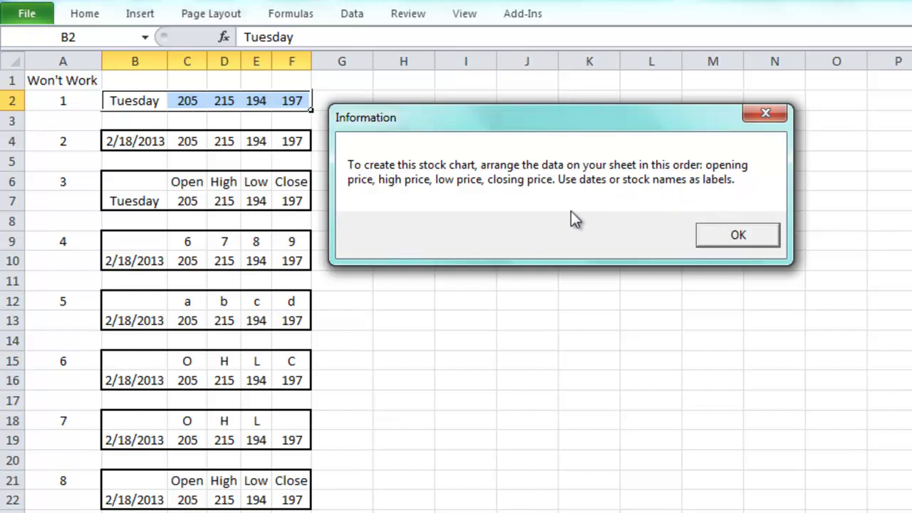
pyautogui.click(736, 235)
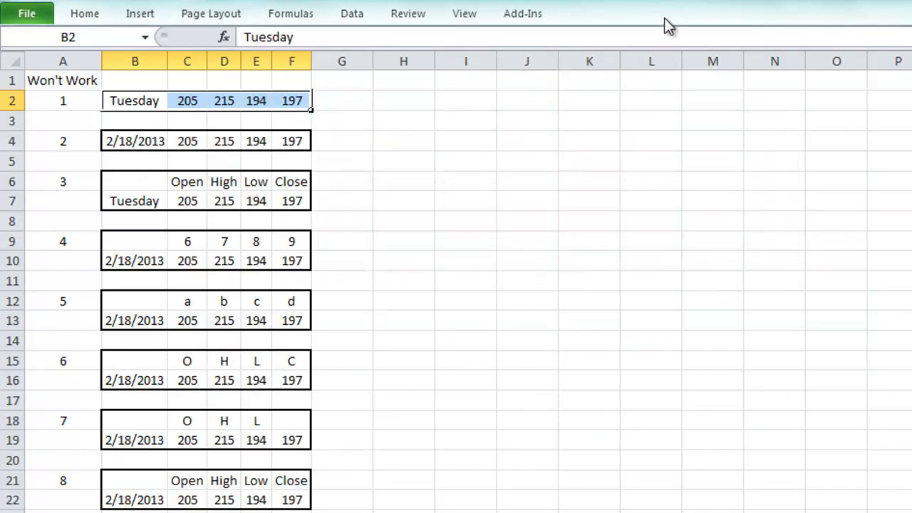
# Keep the ribbon permanently expanded by turning off Minimize the Ribbon
pyautogui.rightClick(668, 26)
pyautogui.rightClick(504, 16)
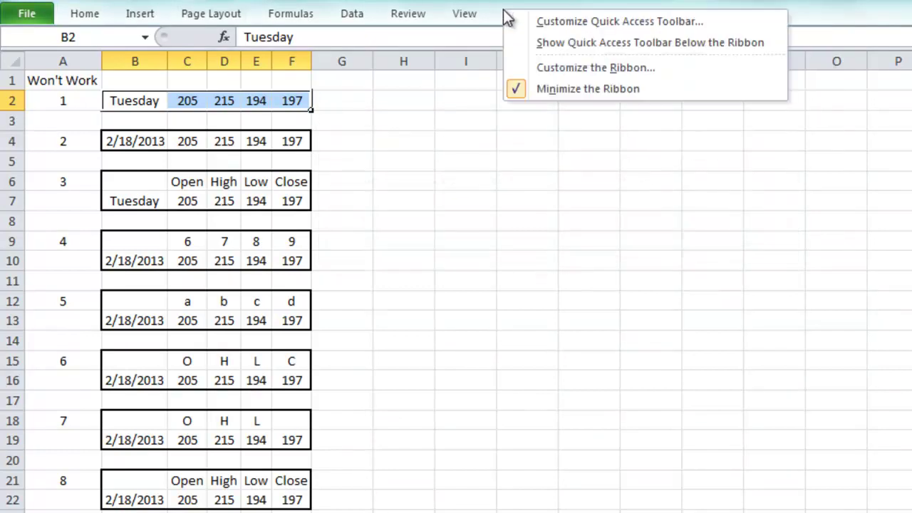
pyautogui.click(542, 87)
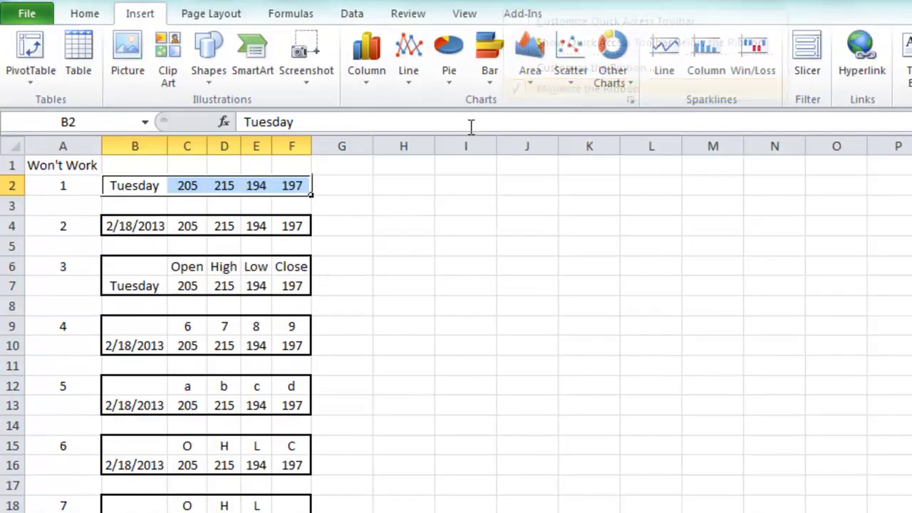
pyautogui.click(334, 201)
# Try an OHLC stock chart on the 2/18/2013 row B4:F4, dismiss the warning, then select B6:F7
pyautogui.moveTo(108, 226); pyautogui.dragTo(293, 225)
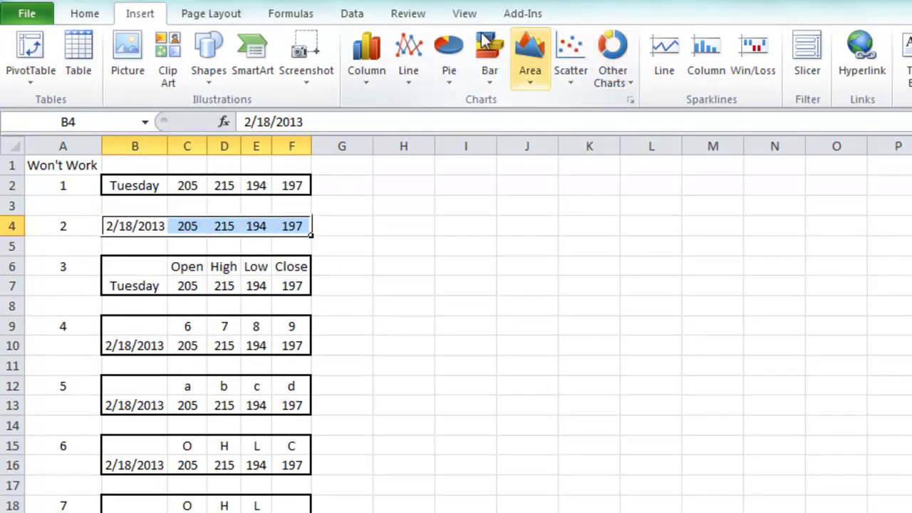
pyautogui.click(600, 84)
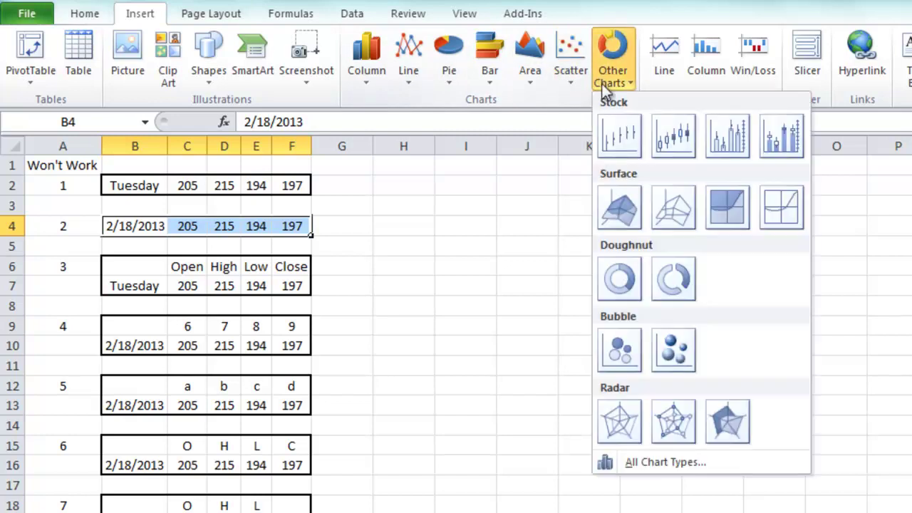
pyautogui.click(678, 146)
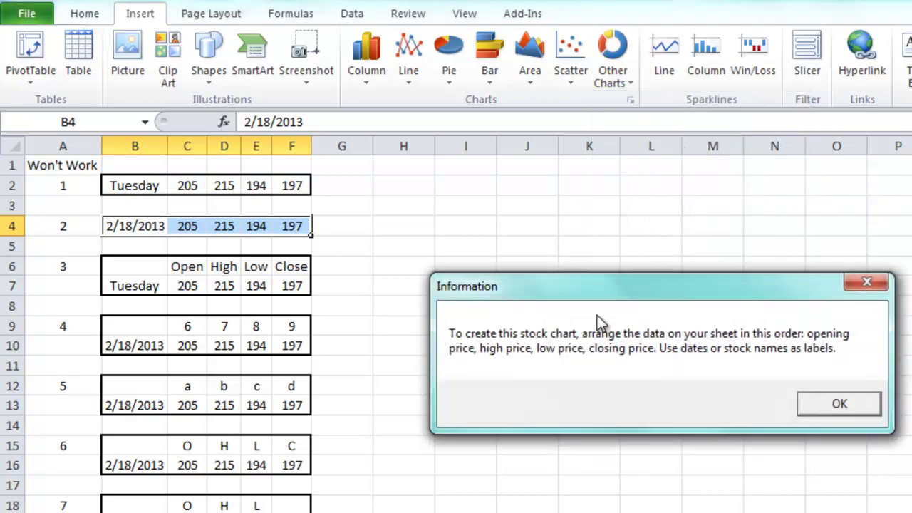
pyautogui.click(878, 408)
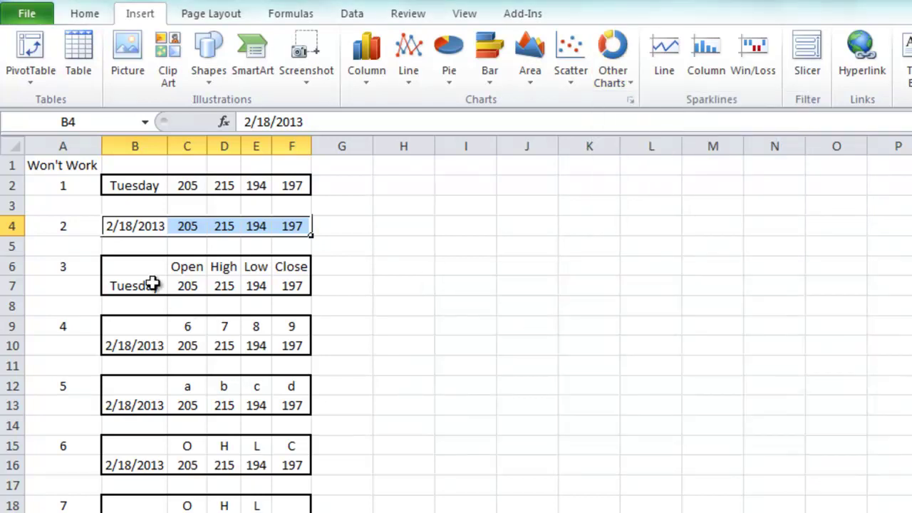
pyautogui.moveTo(146, 274); pyautogui.dragTo(287, 283)
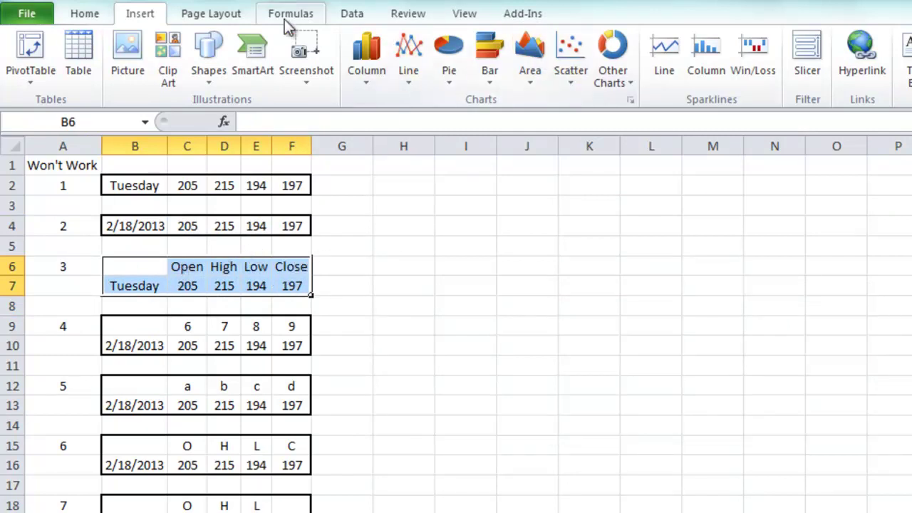
# Try an Open-High-Low-Close stock chart on layout 3 (B6:F7) and dismiss the warning
pyautogui.click(614, 86)
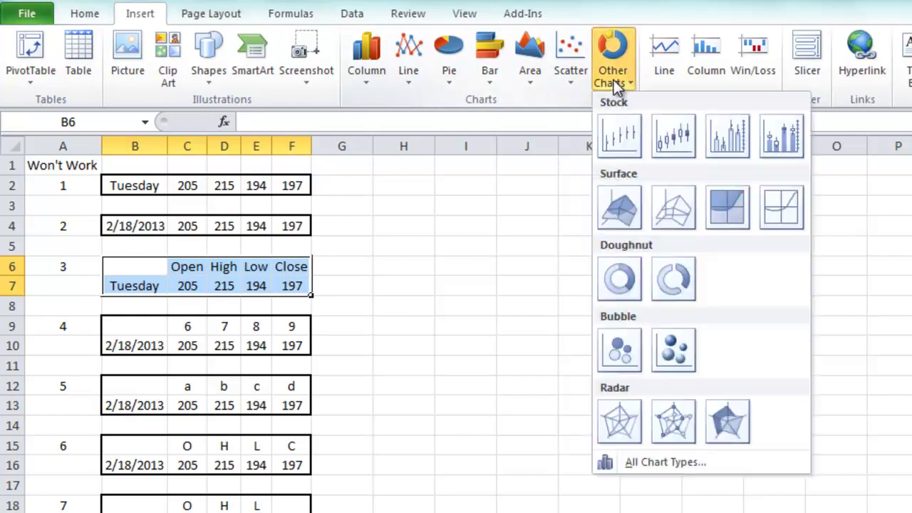
pyautogui.click(666, 137)
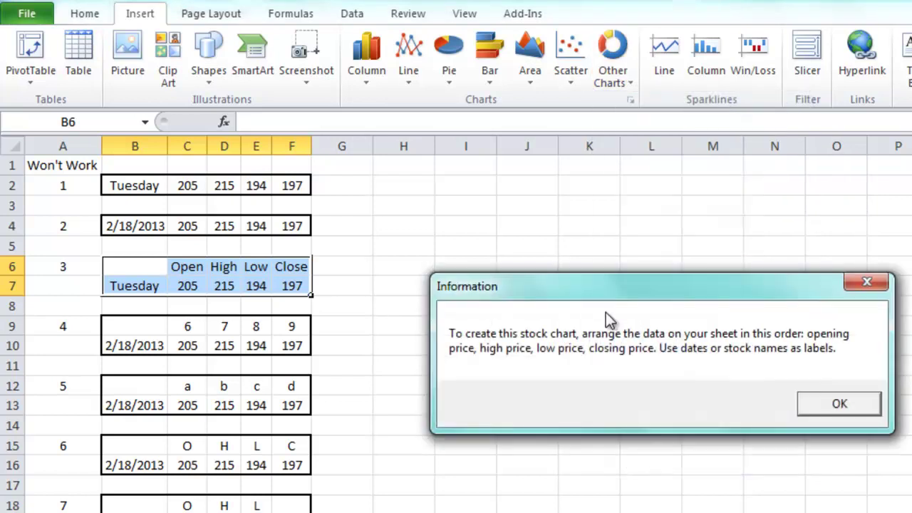
pyautogui.click(838, 408)
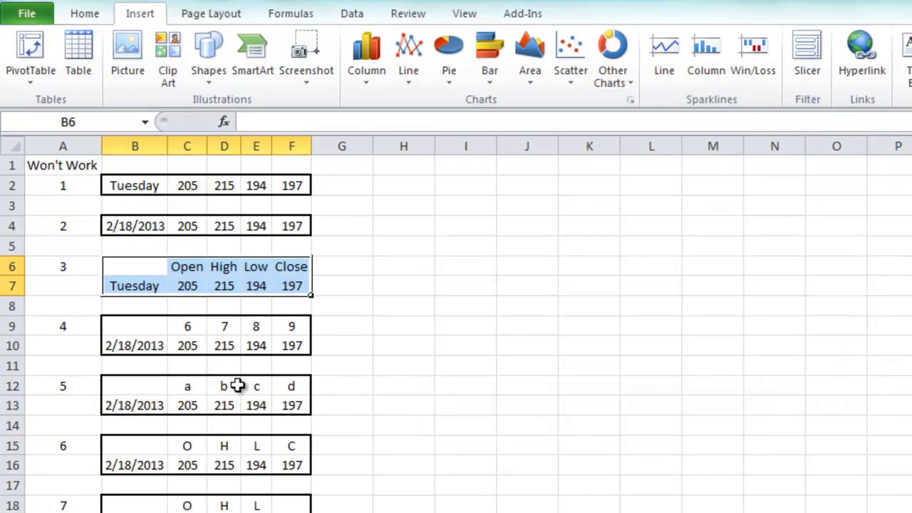
# Try an OHLC stock chart on layout 4 (B9:F10), dismiss the warning, and start selecting layout 5
pyautogui.click(149, 346)
pyautogui.moveTo(136, 326); pyautogui.dragTo(293, 348)
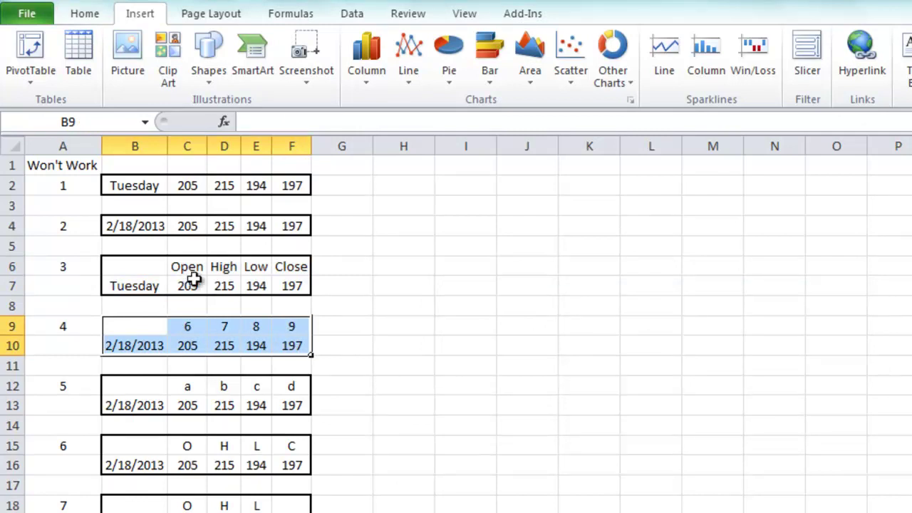
pyautogui.click(612, 53)
pyautogui.click(674, 137)
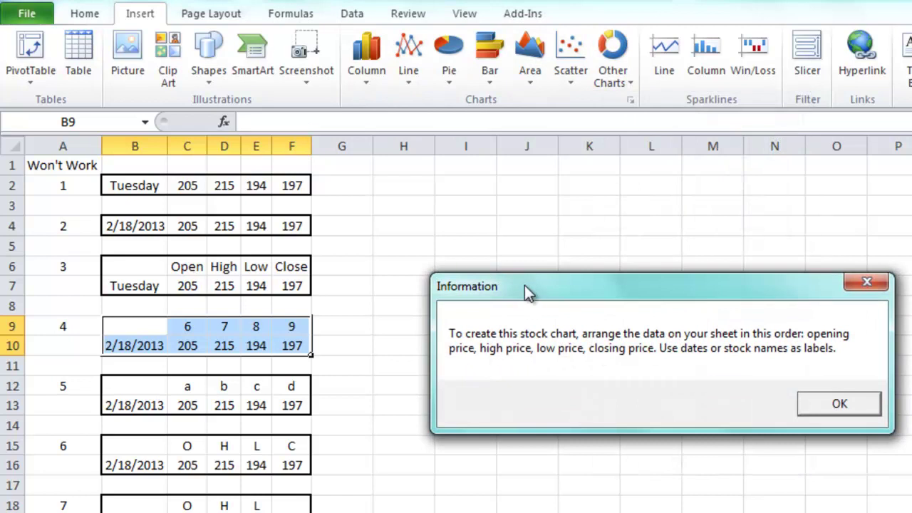
pyautogui.moveTo(531, 286); pyautogui.dragTo(414, 256)
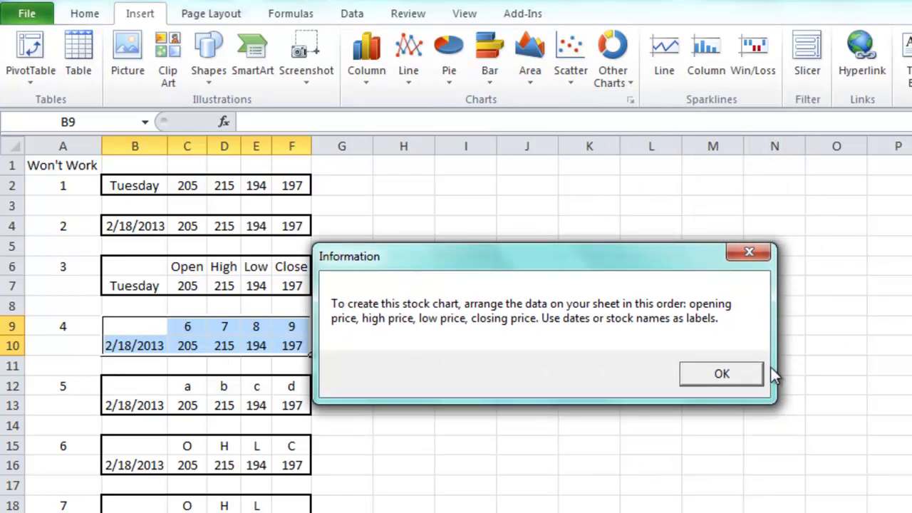
pyautogui.click(728, 370)
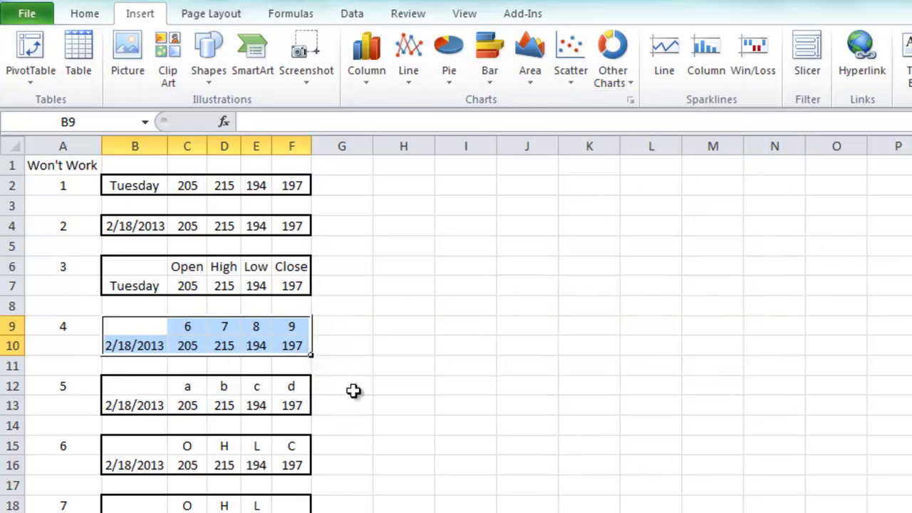
pyautogui.click(157, 389)
pyautogui.click(157, 403)
# Try an OHLC stock chart on layout 5 (a b c d headers, B12:F13) and dismiss the warning
pyautogui.moveTo(189, 385); pyautogui.dragTo(303, 386)
pyautogui.moveTo(155, 394); pyautogui.dragTo(292, 399)
pyautogui.click(613, 60)
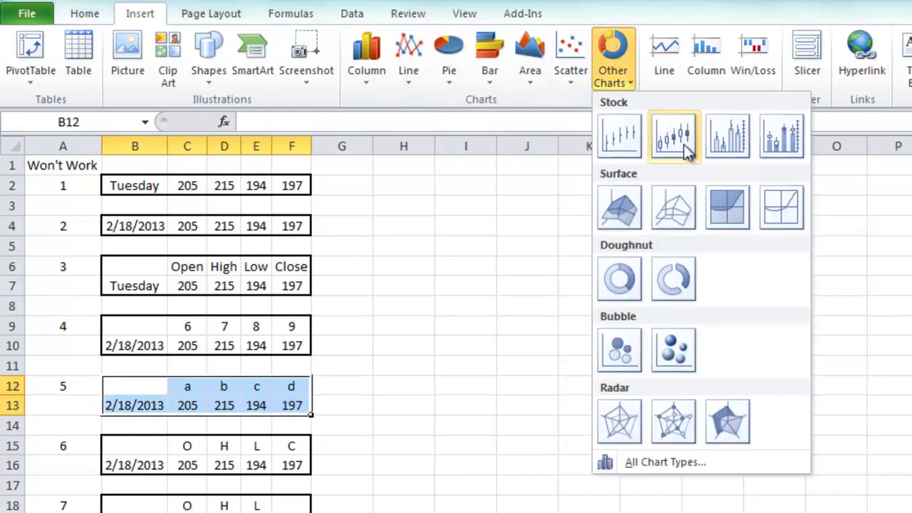
pyautogui.click(652, 139)
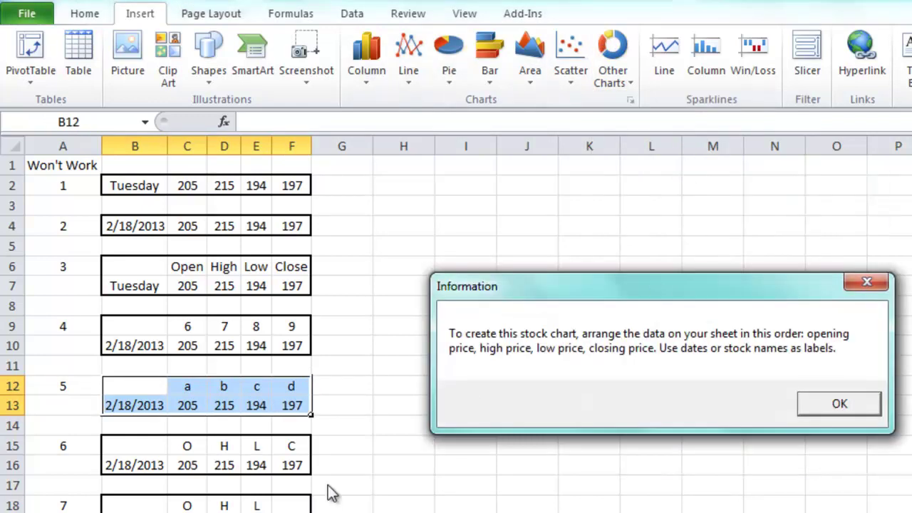
pyautogui.press('Return')
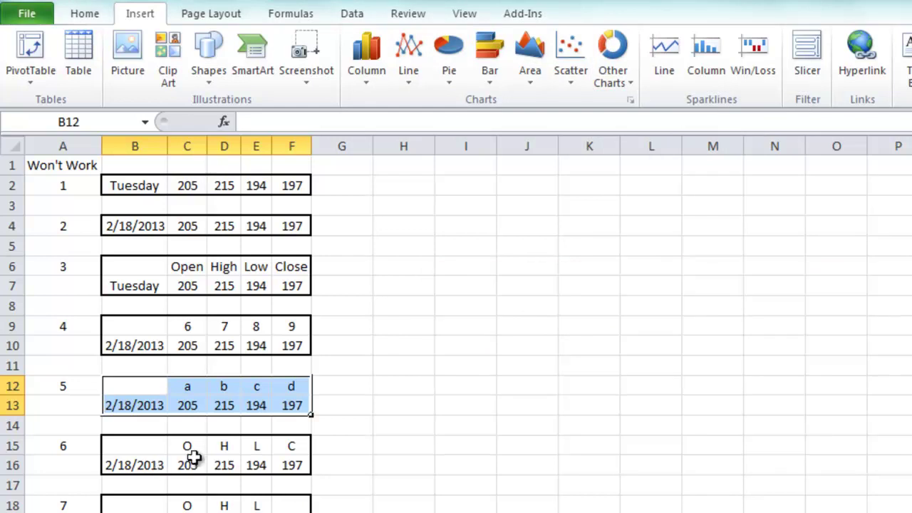
# Try an OHLC stock chart on layout 6 (B15:F16), dismiss the warning, then select B18:F19
pyautogui.moveTo(152, 454); pyautogui.dragTo(296, 464)
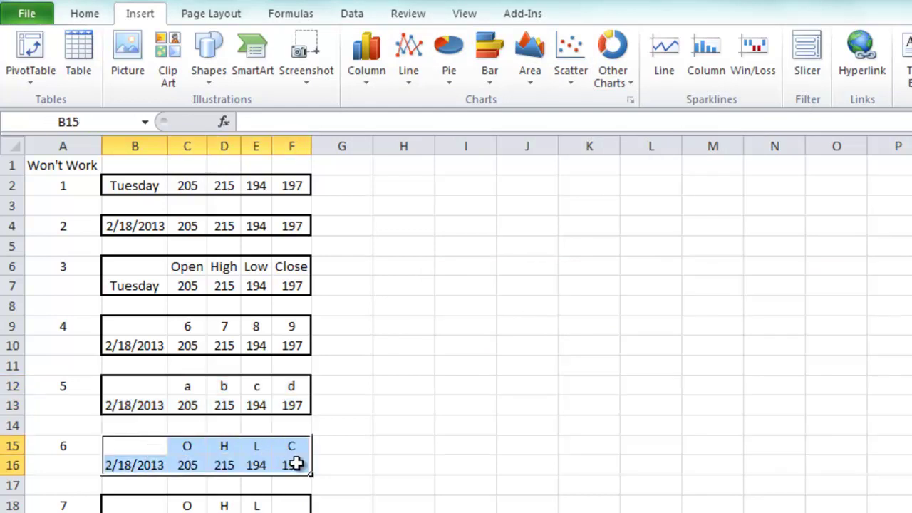
pyautogui.click(610, 53)
pyautogui.click(657, 130)
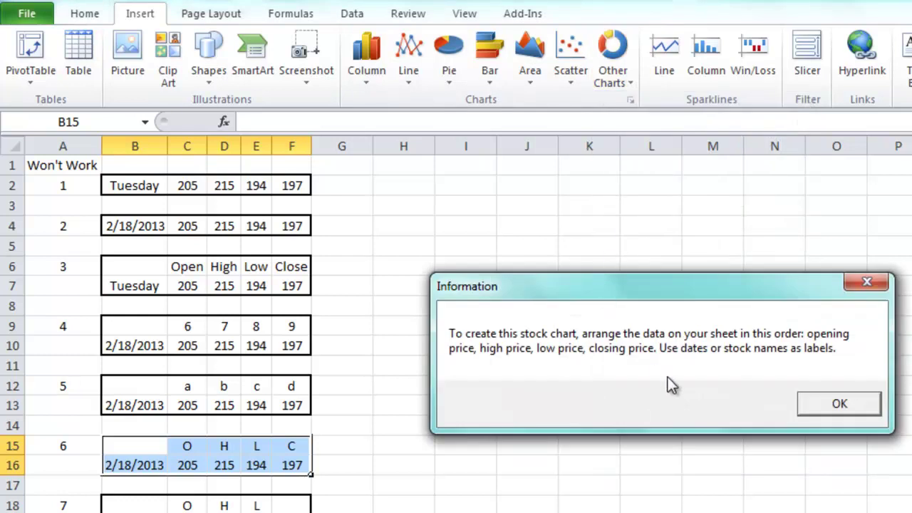
pyautogui.click(803, 408)
pyautogui.scroll(-3, 449, 409)
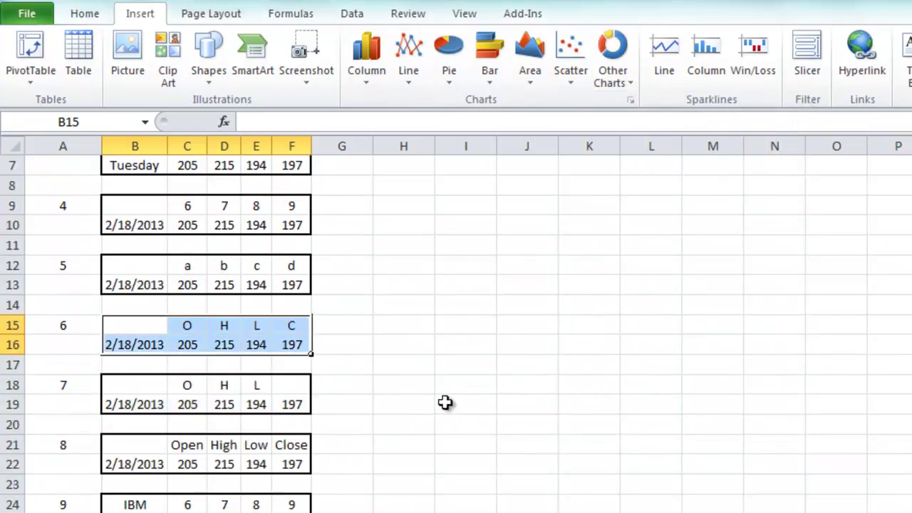
pyautogui.moveTo(132, 325); pyautogui.dragTo(283, 346)
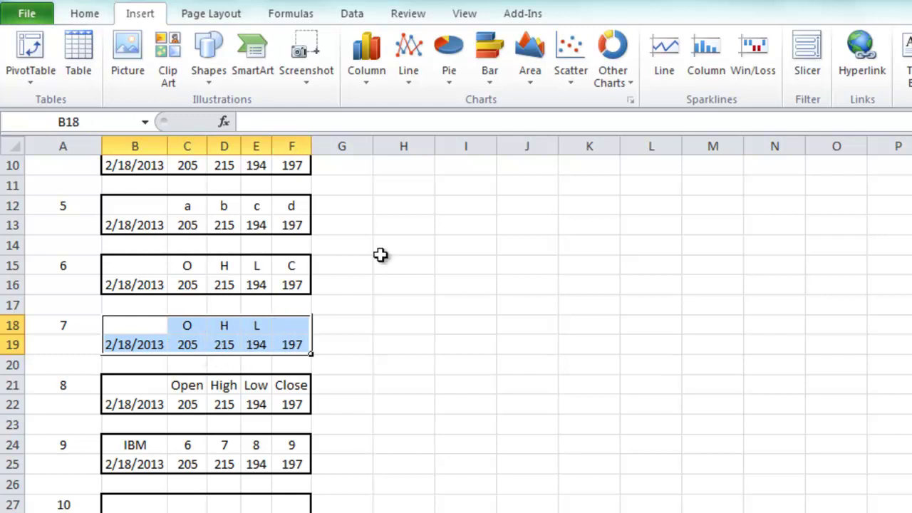
# Try an Open-High-Low-Close stock chart on layout 7 (B18:F19) and dismiss the warning
pyautogui.click(612, 88)
pyautogui.click(654, 146)
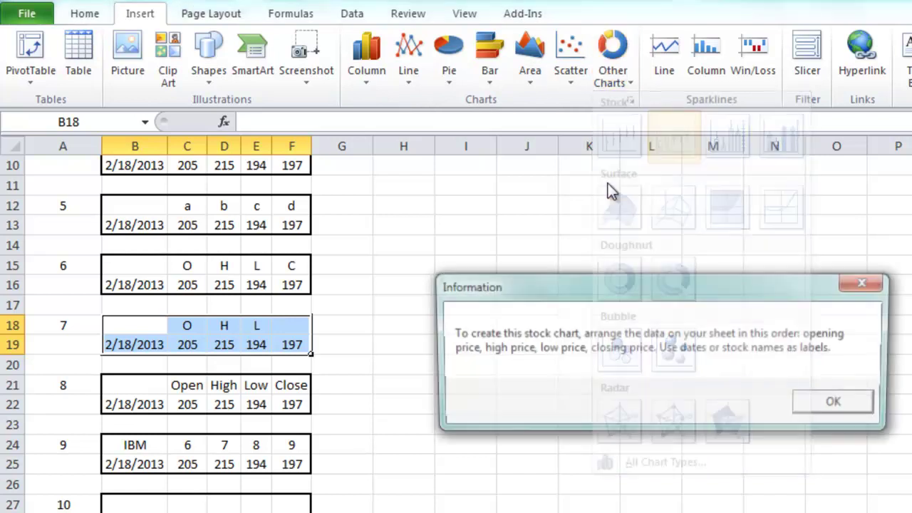
pyautogui.press('Return')
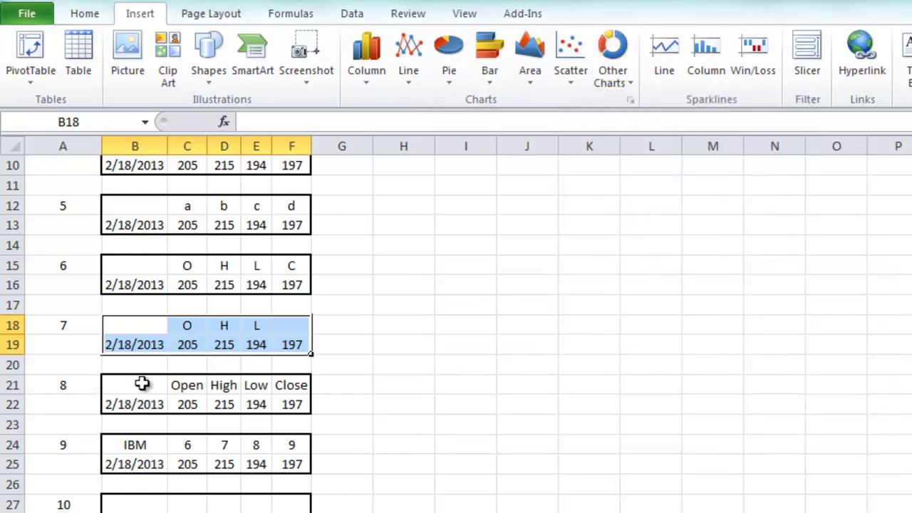
# Try an OHLC stock chart on layout 8 (B21:F22), dismiss the warning, then select the IBM block B24:F25
pyautogui.moveTo(146, 387); pyautogui.dragTo(291, 401)
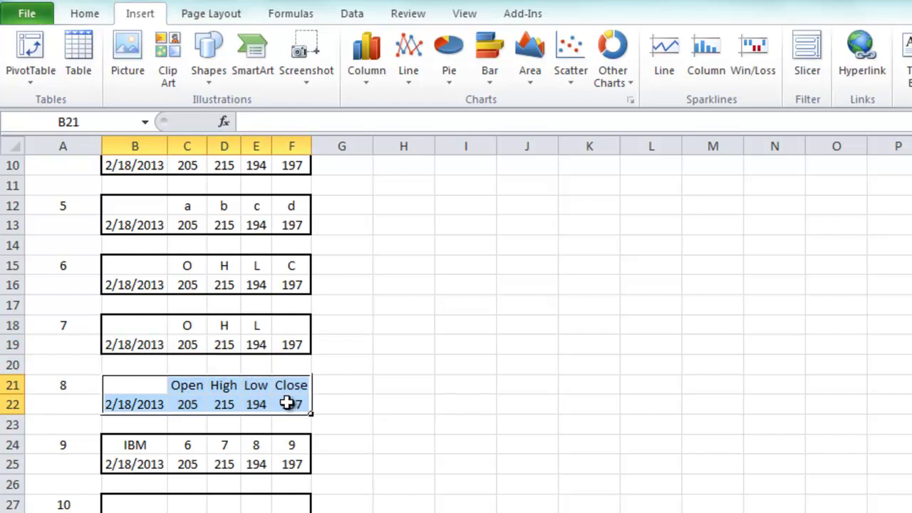
pyautogui.click(609, 80)
pyautogui.click(670, 140)
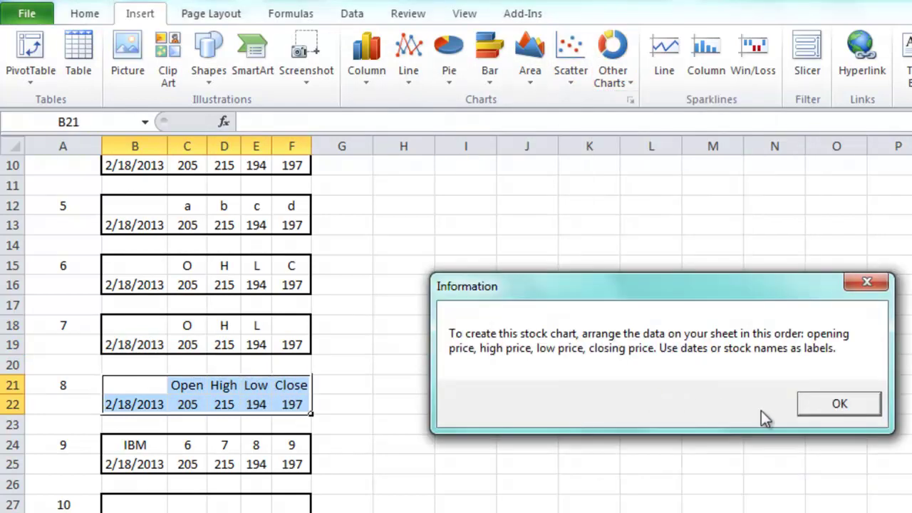
pyautogui.click(835, 404)
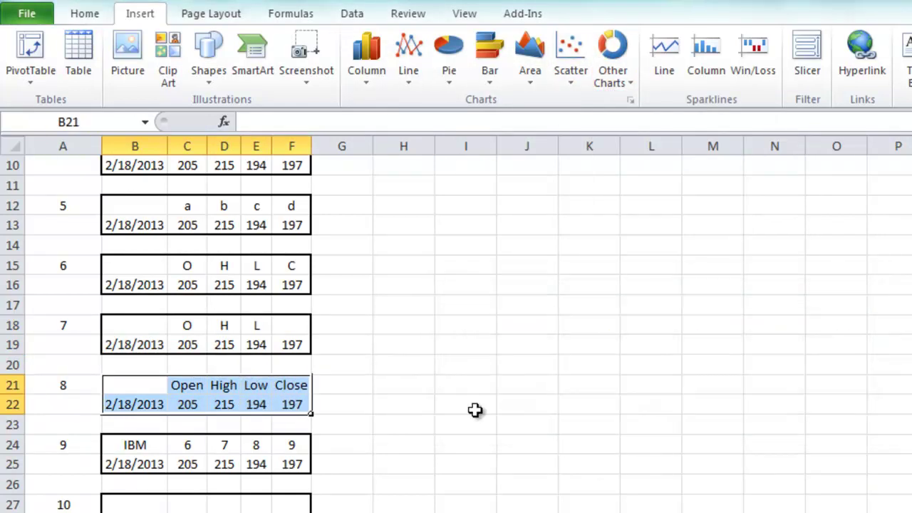
pyautogui.click(156, 443)
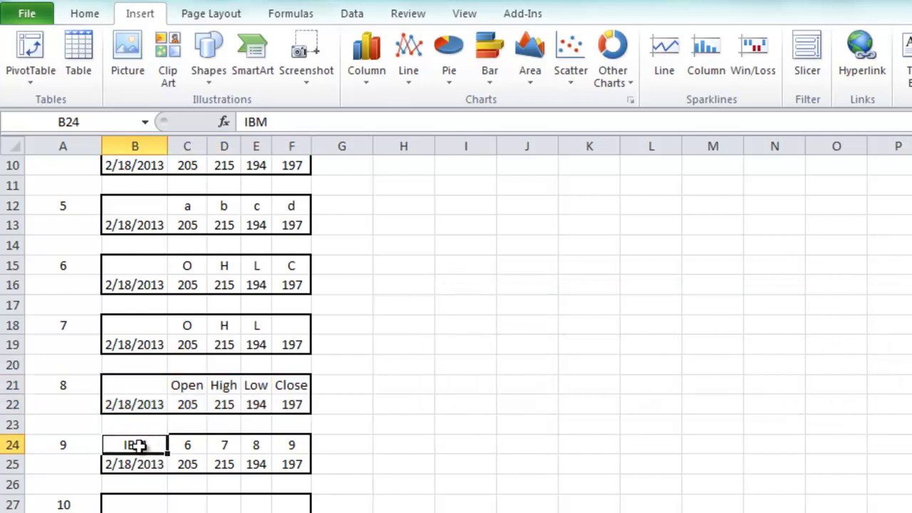
pyautogui.moveTo(136, 443); pyautogui.dragTo(289, 460)
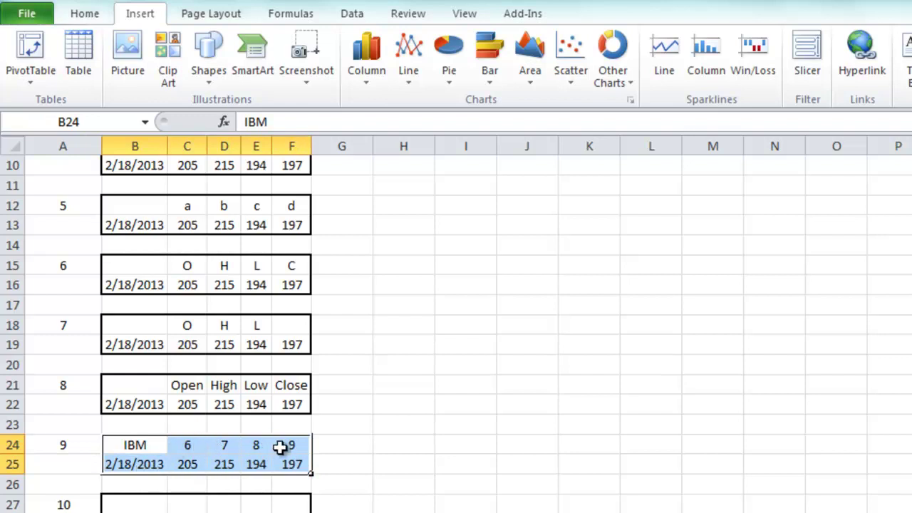
# Try an Open-High-Low-Close stock chart on layout 9 (B24:F25) and dismiss the warning
pyautogui.click(613, 57)
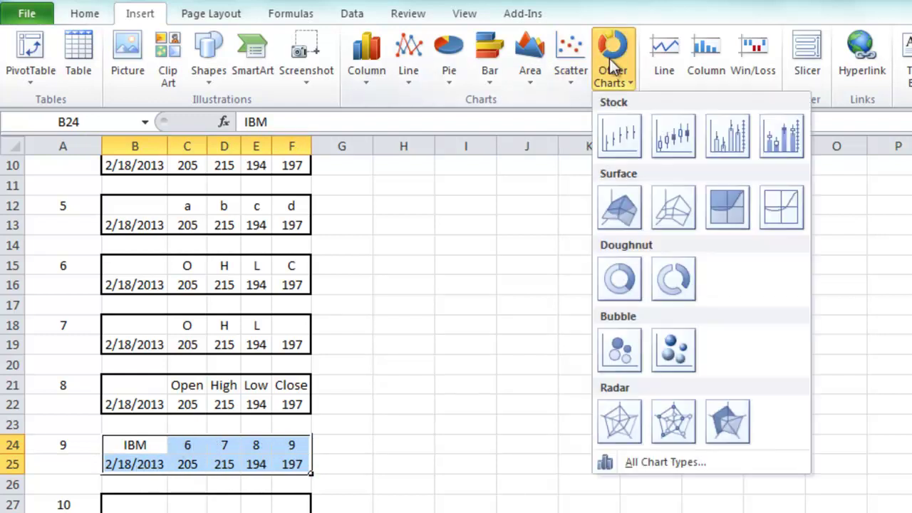
pyautogui.click(652, 132)
pyautogui.click(839, 404)
# Try an OHLC stock chart on layout 10 (B27:F28), dismiss the warning, and scroll to the Will Work examples
pyautogui.scroll(-1, 373, 445)
pyautogui.scroll(-1, 354, 369)
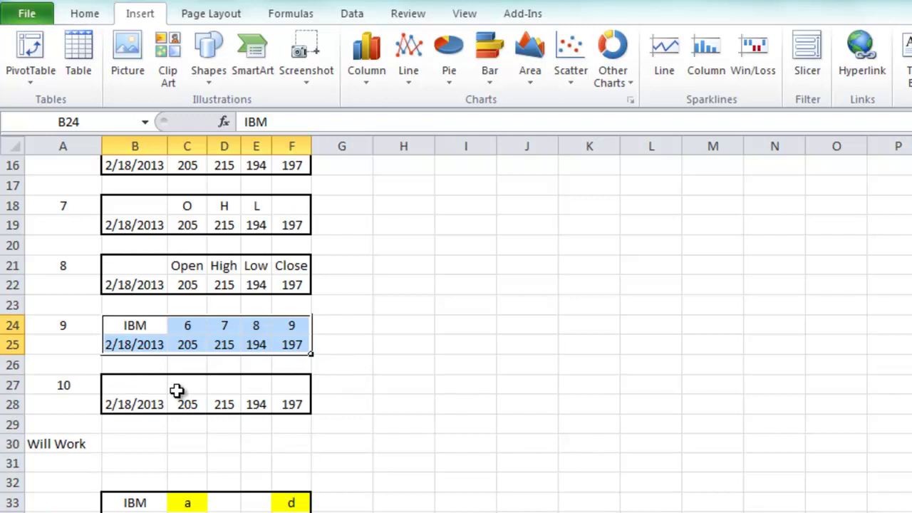
pyautogui.moveTo(150, 386); pyautogui.dragTo(258, 391)
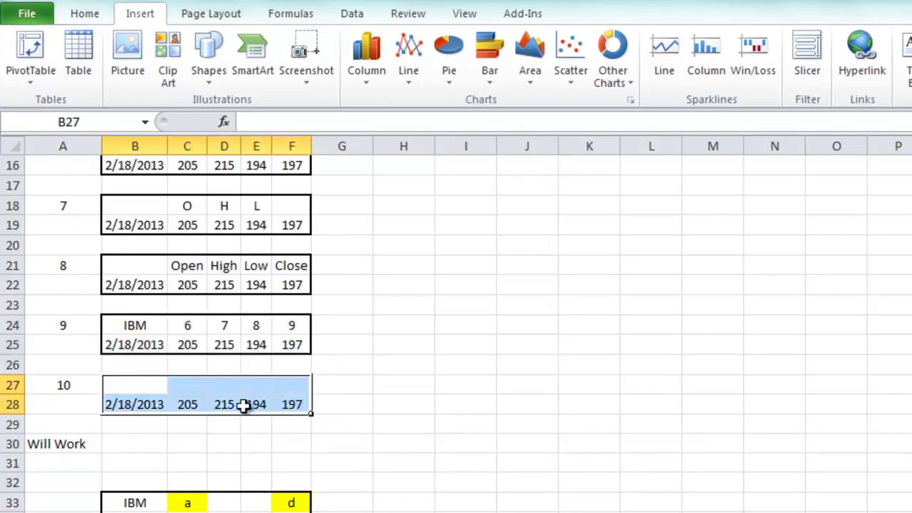
pyautogui.click(220, 400)
pyautogui.moveTo(155, 378); pyautogui.dragTo(304, 406)
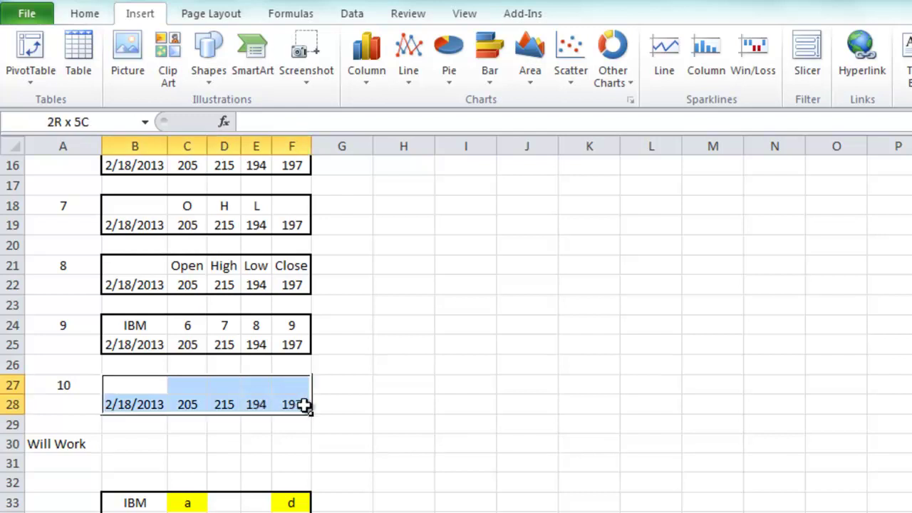
pyautogui.click(604, 86)
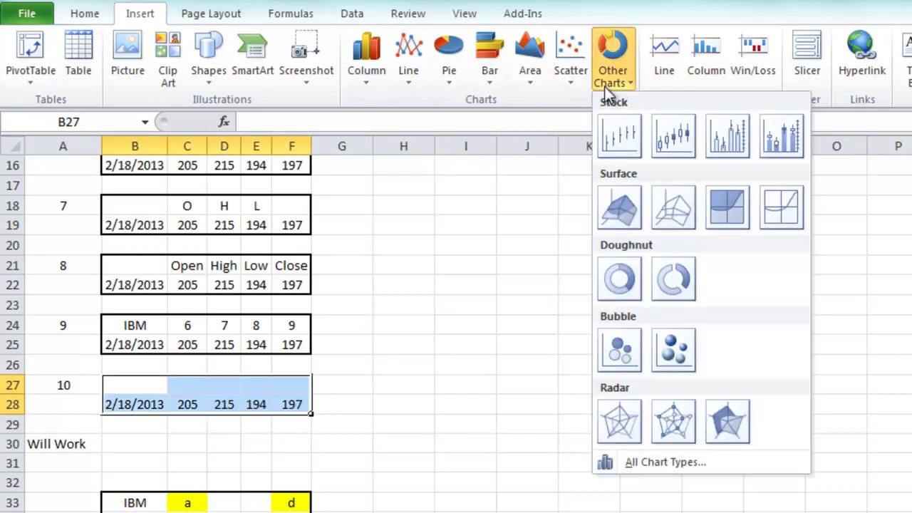
pyautogui.click(670, 135)
pyautogui.moveTo(568, 284); pyautogui.dragTo(426, 251)
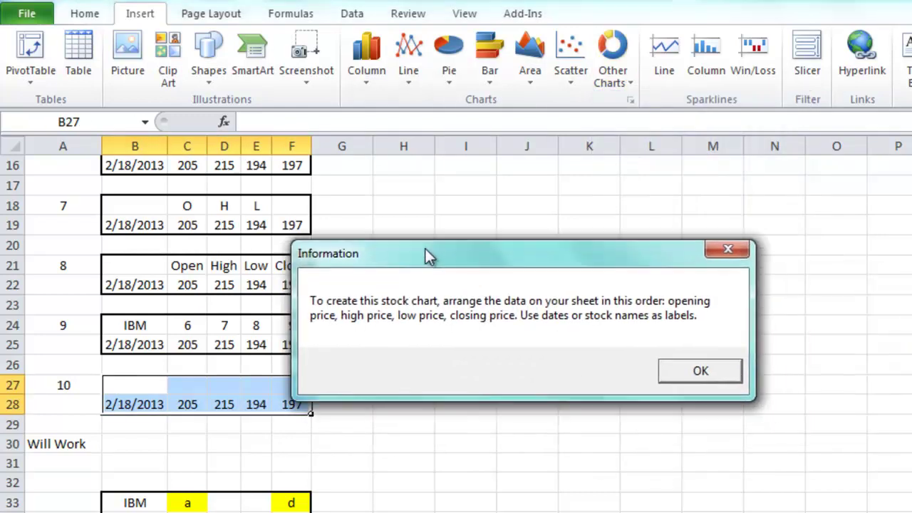
pyautogui.click(675, 366)
pyautogui.scroll(-3, 608, 360)
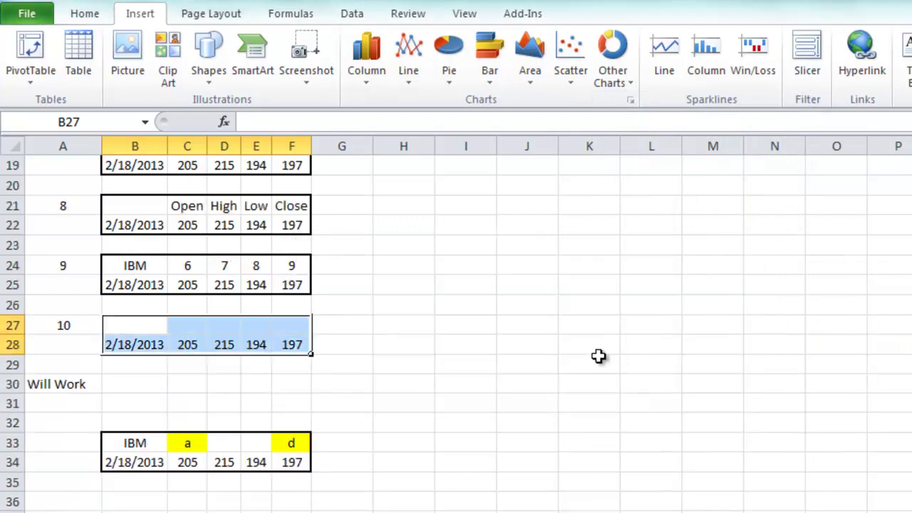
pyautogui.scroll(-1, 280, 329)
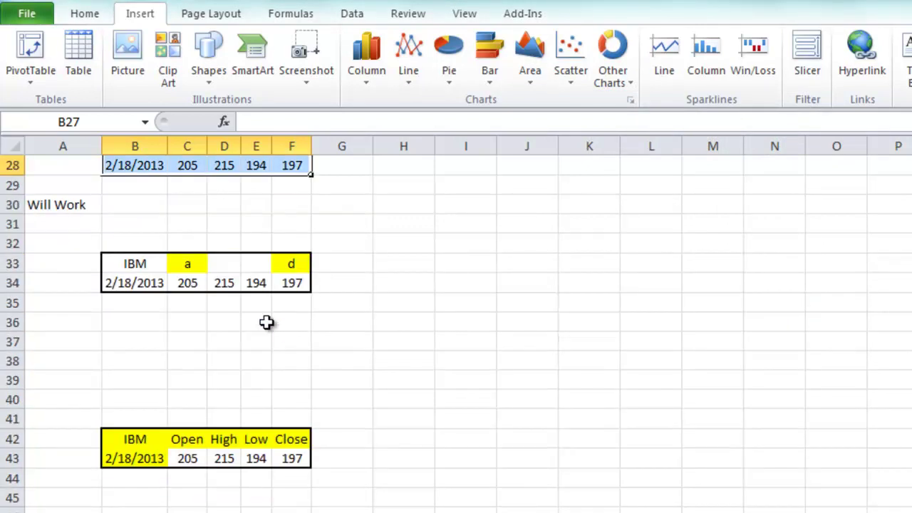
pyautogui.scroll(-1, 279, 329)
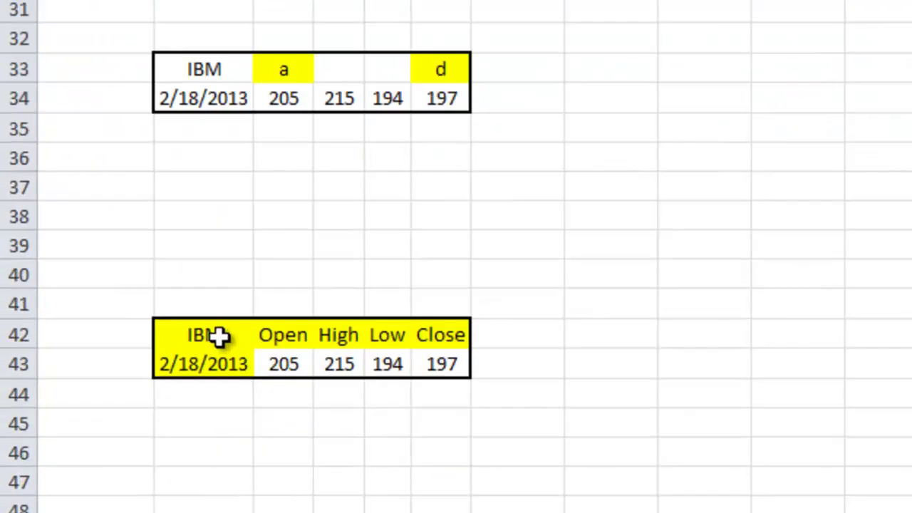
# Point out the IBM label, 2/18/2013 date, Open–Close headings and prices, then select B42:F43
pyautogui.moveTo(145, 382); pyautogui.dragTo(275, 400)
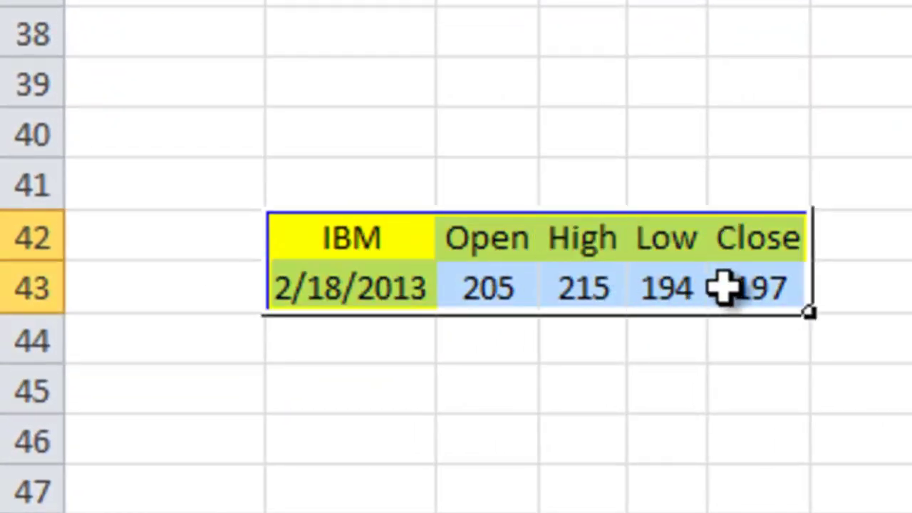
pyautogui.click(656, 379)
pyautogui.click(336, 235)
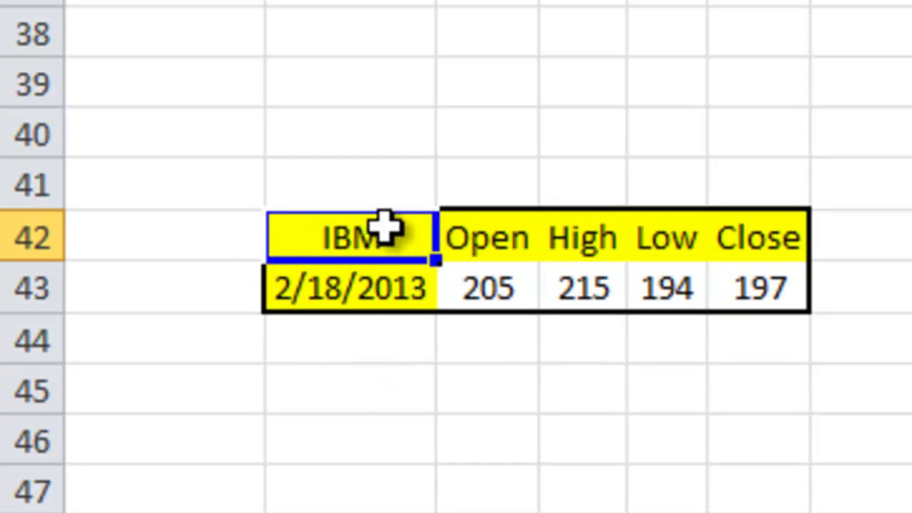
pyautogui.click(358, 289)
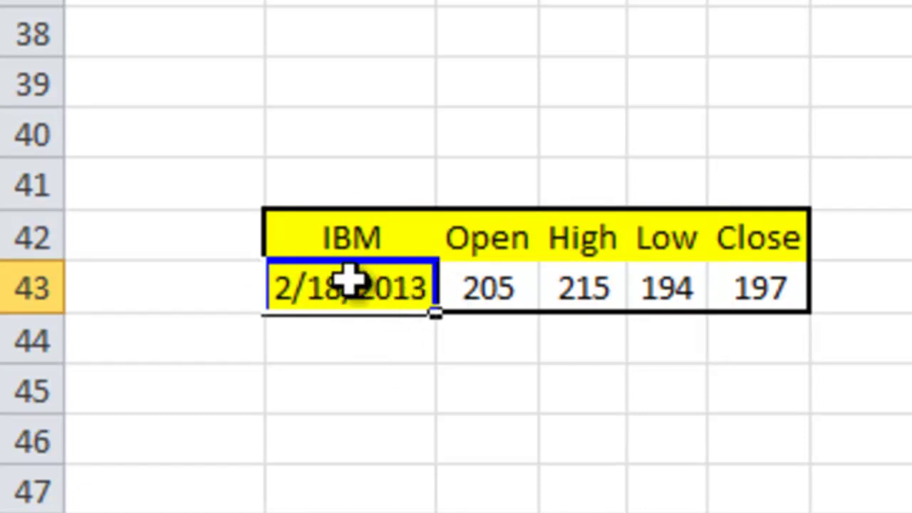
pyautogui.moveTo(482, 241); pyautogui.dragTo(752, 241)
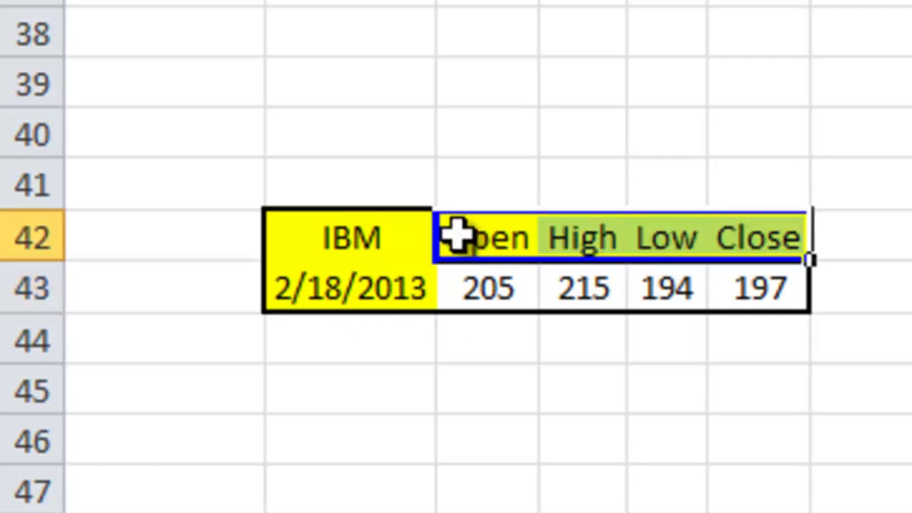
pyautogui.moveTo(467, 237); pyautogui.dragTo(754, 244)
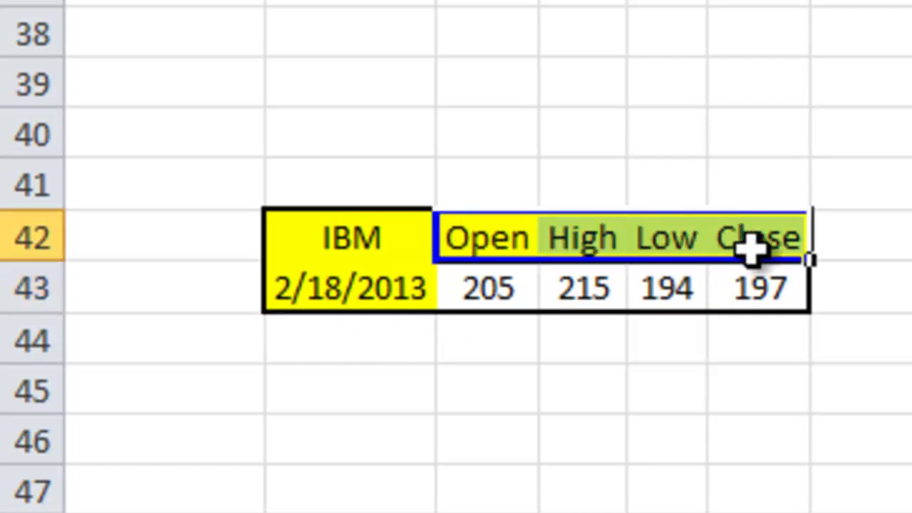
pyautogui.moveTo(508, 288); pyautogui.dragTo(749, 299)
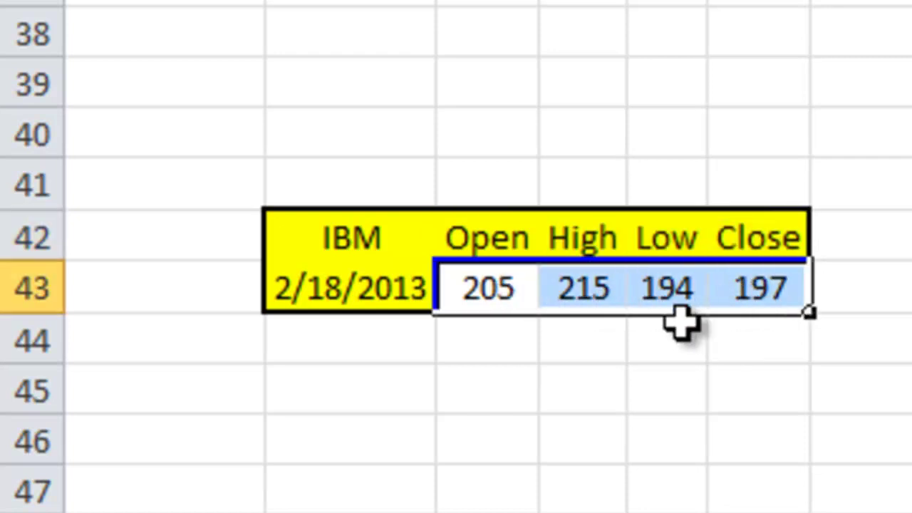
pyautogui.moveTo(313, 228); pyautogui.dragTo(788, 283)
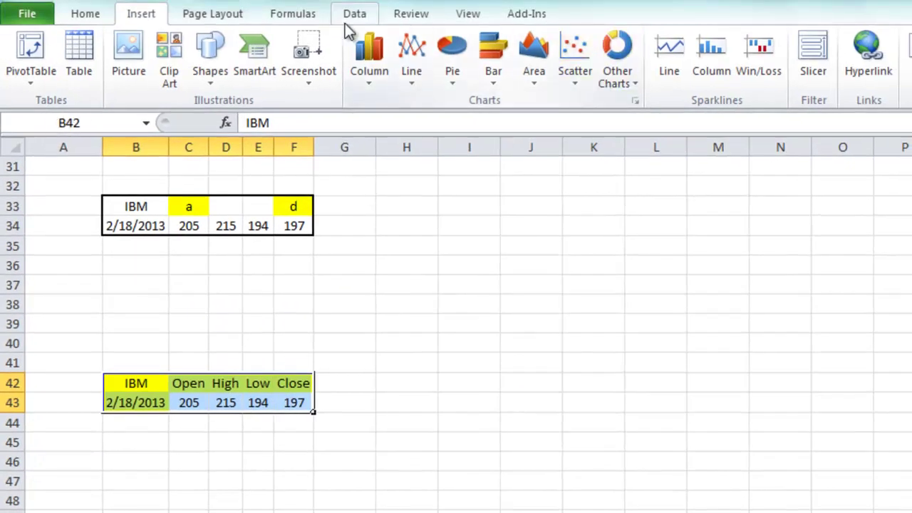
# Insert an Open-High-Low-Close stock chart from B42:F43 and move it up and left
pyautogui.click(200, 15)
pyautogui.click(141, 14)
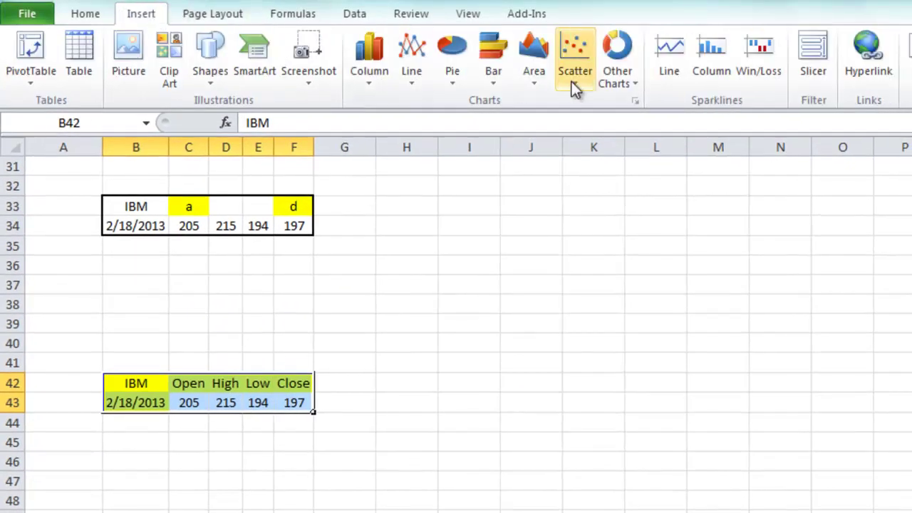
pyautogui.click(612, 82)
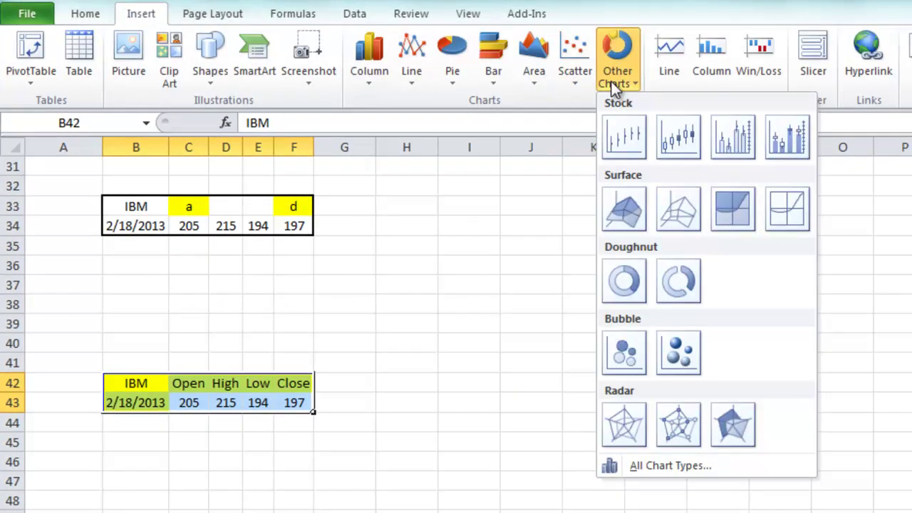
pyautogui.click(664, 150)
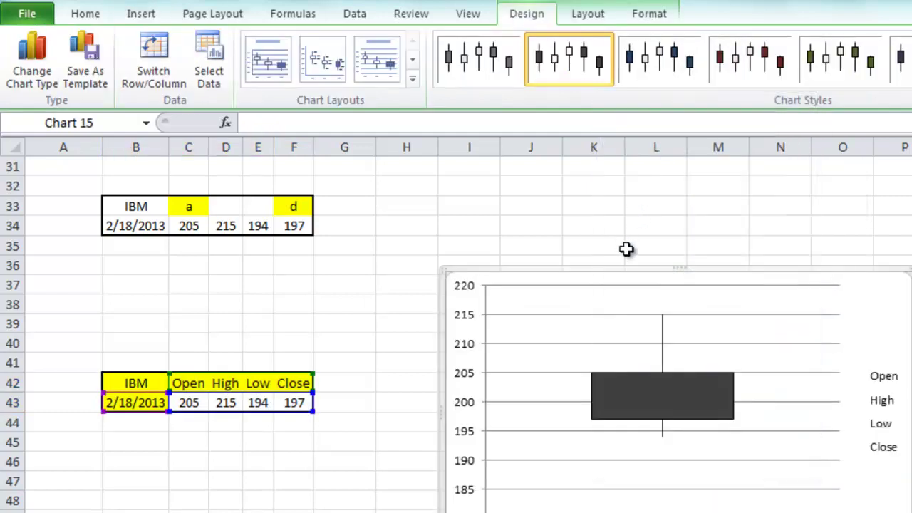
pyautogui.moveTo(619, 268); pyautogui.dragTo(508, 171)
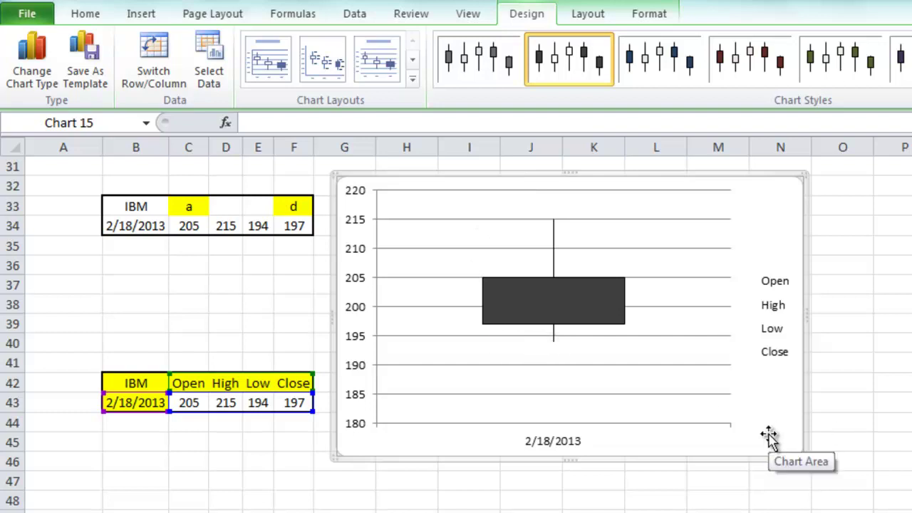
# Delete the stock chart and clear the High and Low header cells D42:E42
pyautogui.press('Delete')
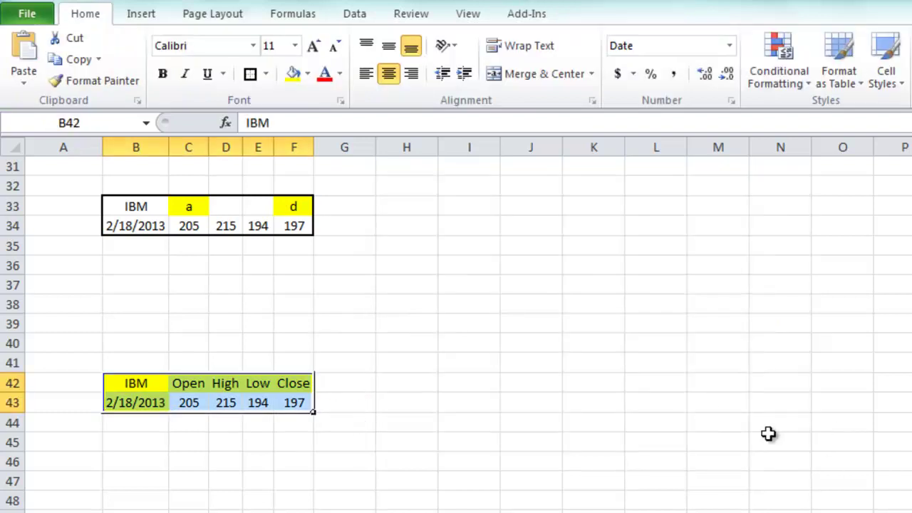
pyautogui.click(239, 436)
pyautogui.moveTo(220, 385); pyautogui.dragTo(260, 385)
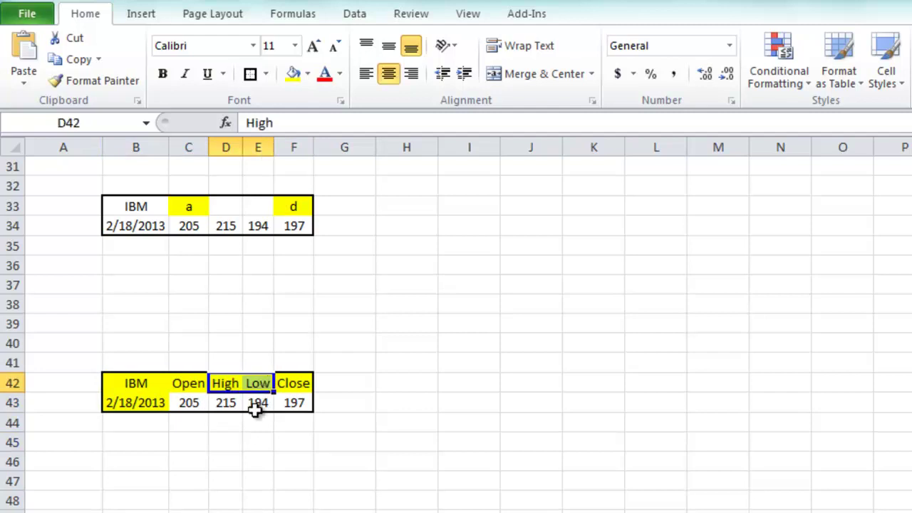
pyautogui.click(256, 407)
pyautogui.click(232, 385)
pyautogui.press('Right')
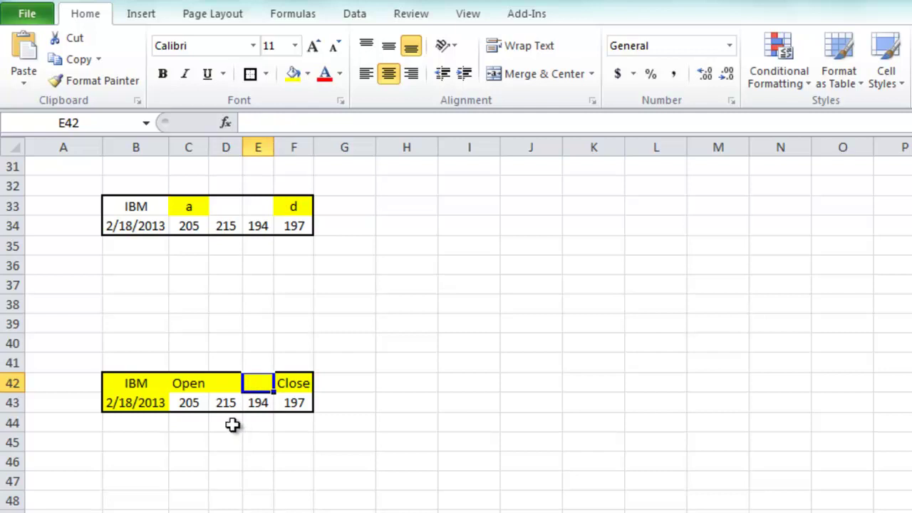
# Rename the Open header in C42 to 'a' and the Close header in F42 to 'b'
pyautogui.click(205, 385)
pyautogui.write('a')
pyautogui.click(296, 388)
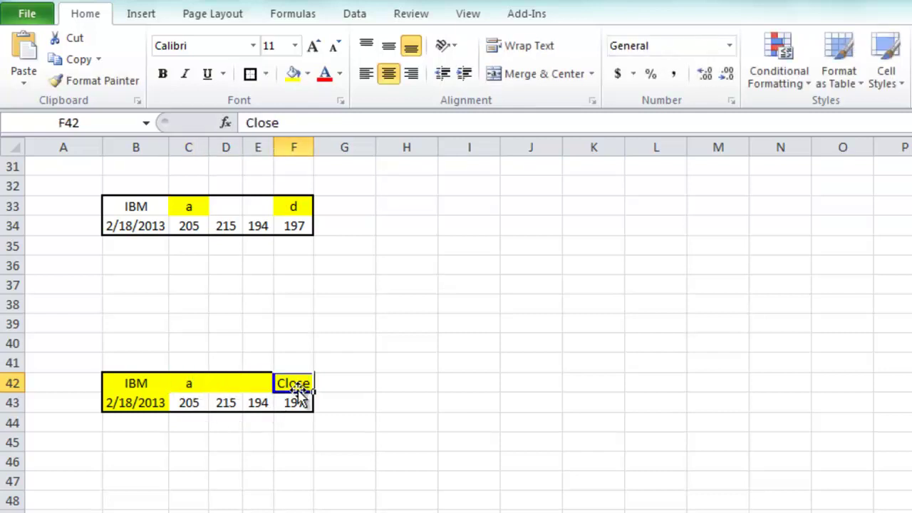
pyautogui.write('b')
pyautogui.click(289, 436)
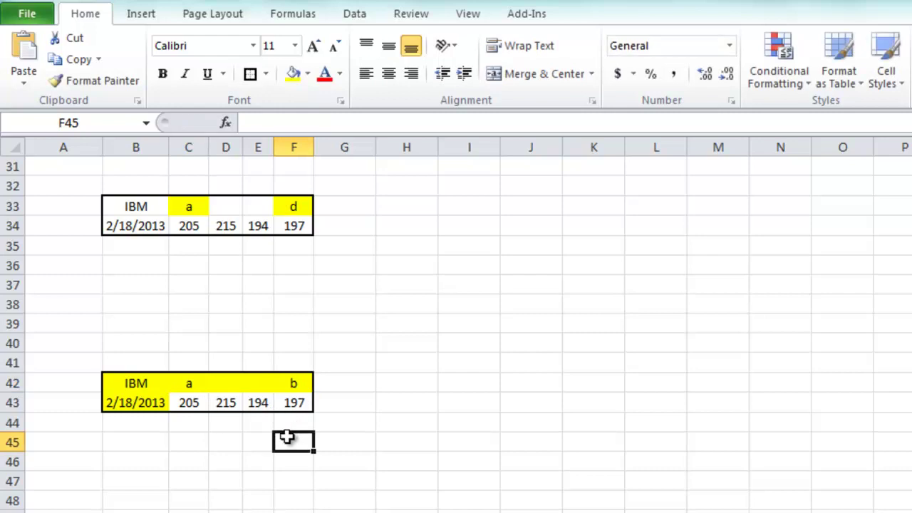
pyautogui.click(144, 390)
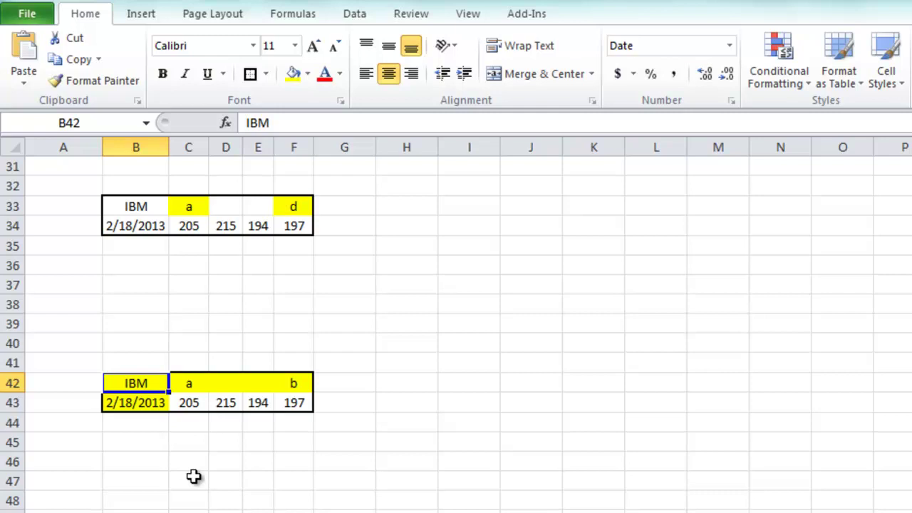
# Replace the IBM label in B42 with 789, undoing and re-entering the value
pyautogui.write('789')
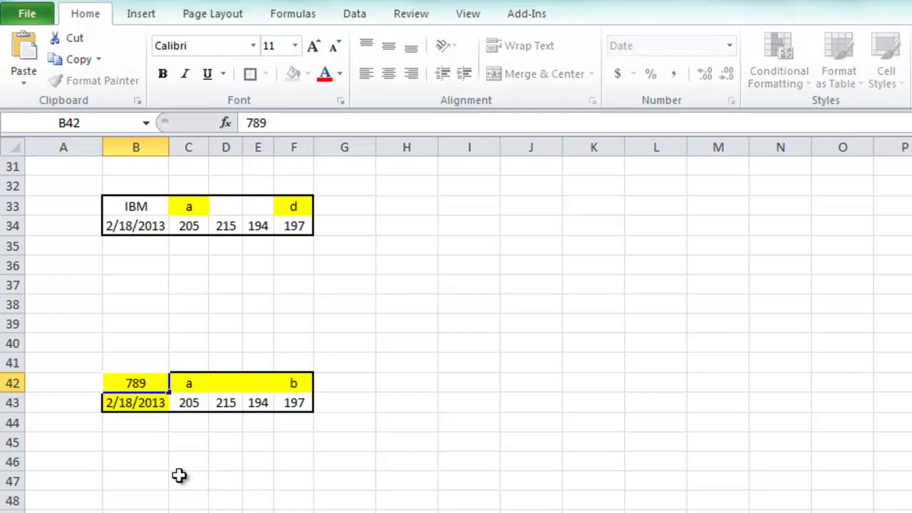
pyautogui.press('Return')
pyautogui.hotkey('ctrl', 'z')
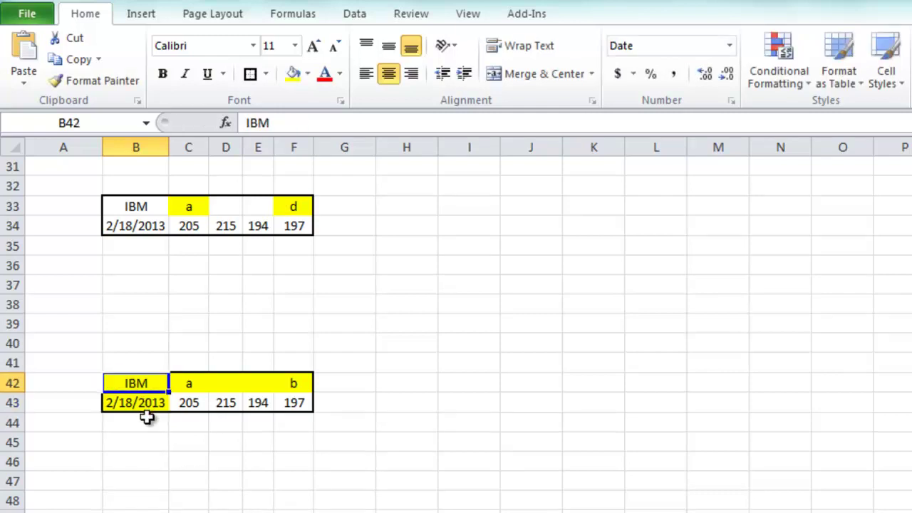
pyautogui.write("'")
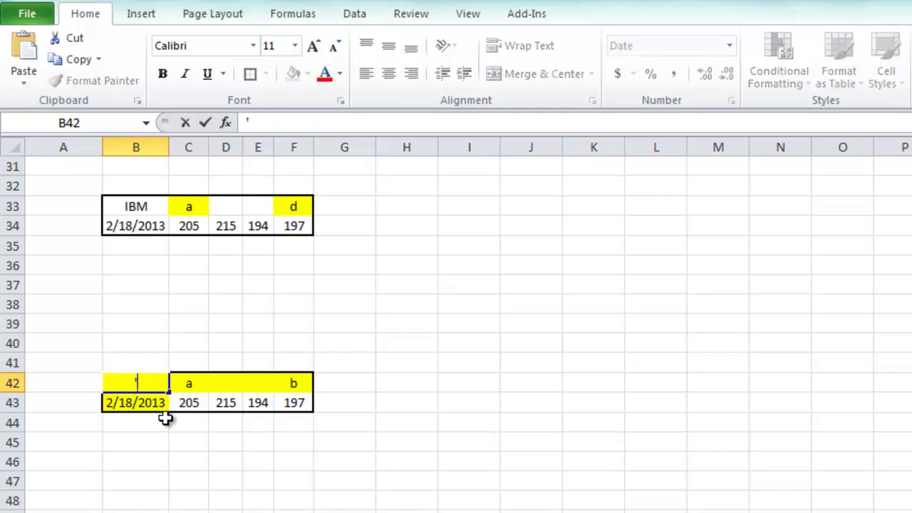
pyautogui.write('789')
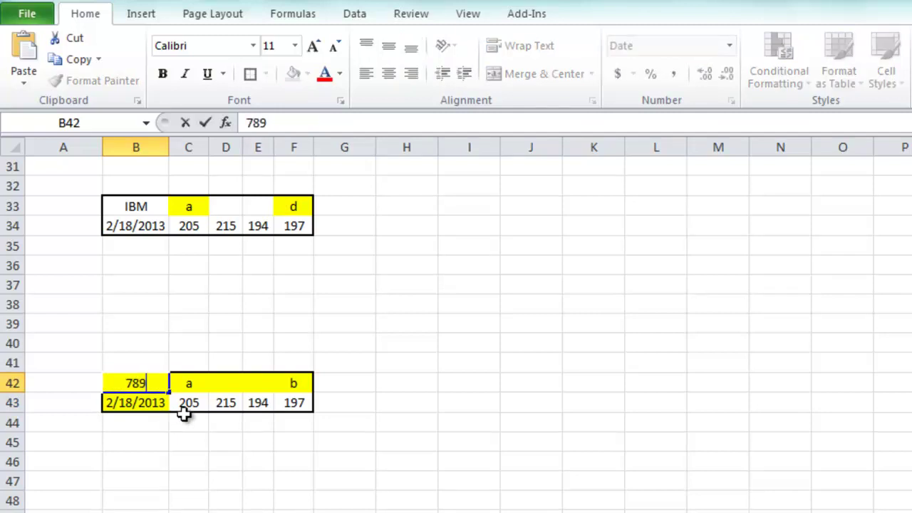
pyautogui.press('Return')
pyautogui.press('Up')
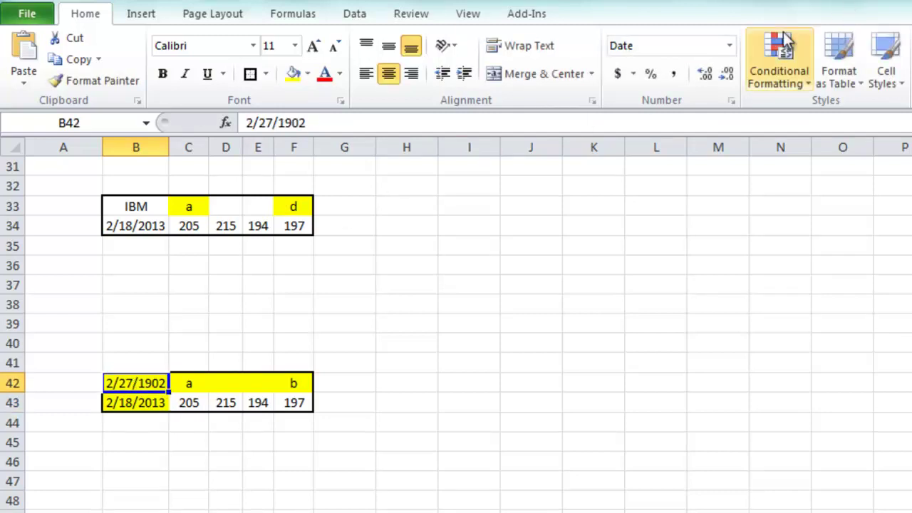
# Format B42 as Number so it shows 789.00, then select B42:F43
pyautogui.click(730, 45)
pyautogui.click(723, 118)
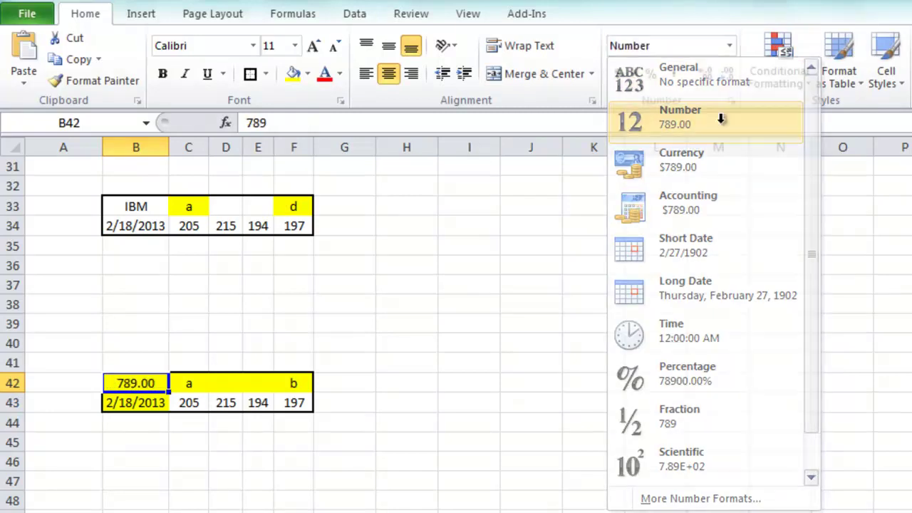
pyautogui.click(217, 420)
pyautogui.moveTo(149, 380); pyautogui.dragTo(282, 403)
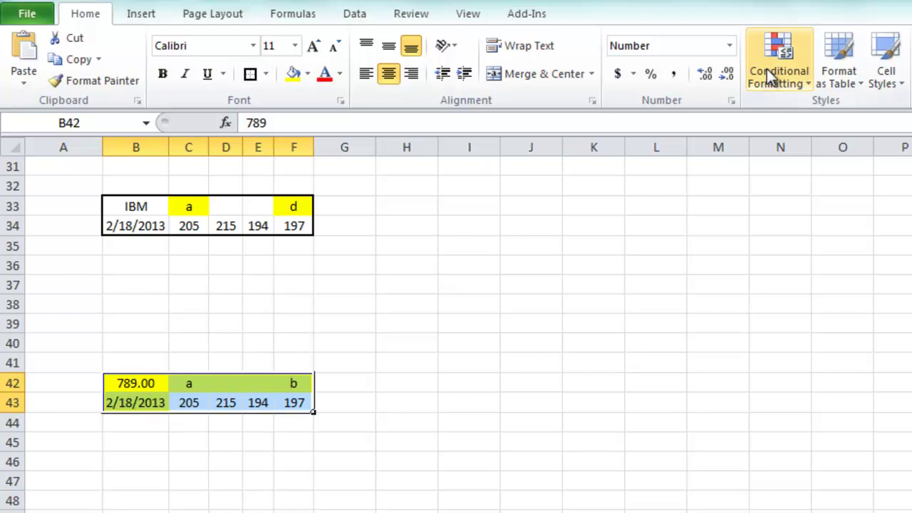
# Insert an Open-High-Low-Close stock chart from the 789/a/b table and place it beside the table
pyautogui.click(160, 16)
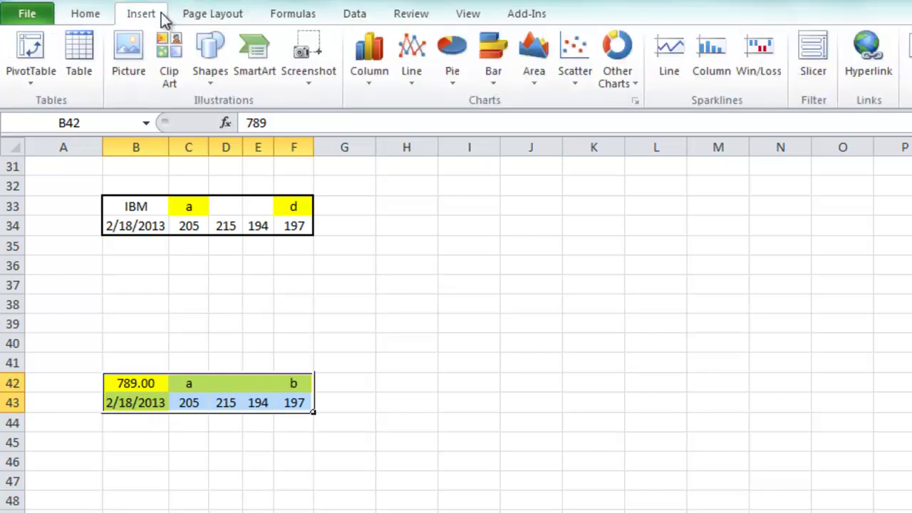
pyautogui.click(613, 71)
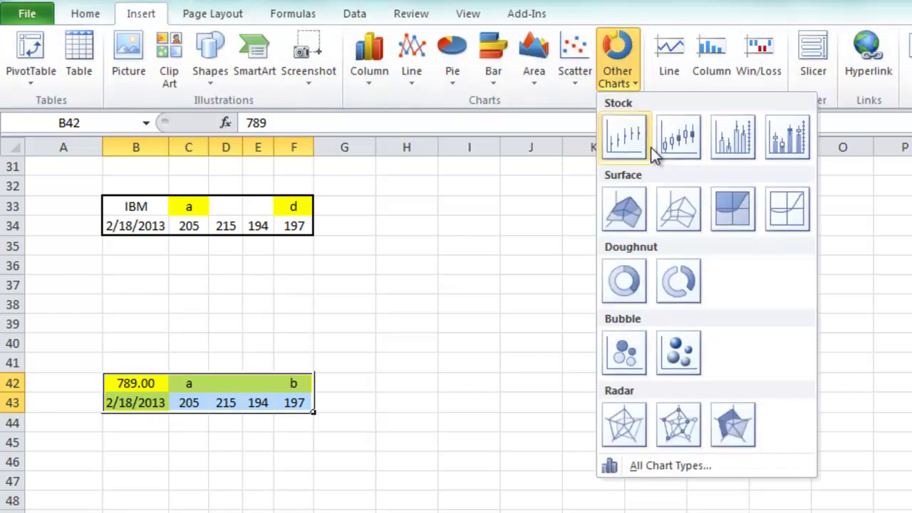
pyautogui.click(675, 147)
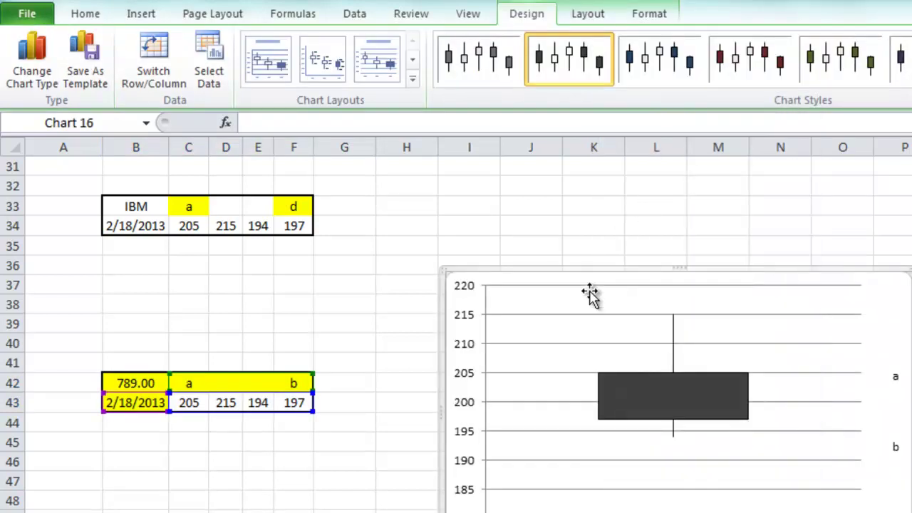
pyautogui.moveTo(591, 269); pyautogui.dragTo(477, 233)
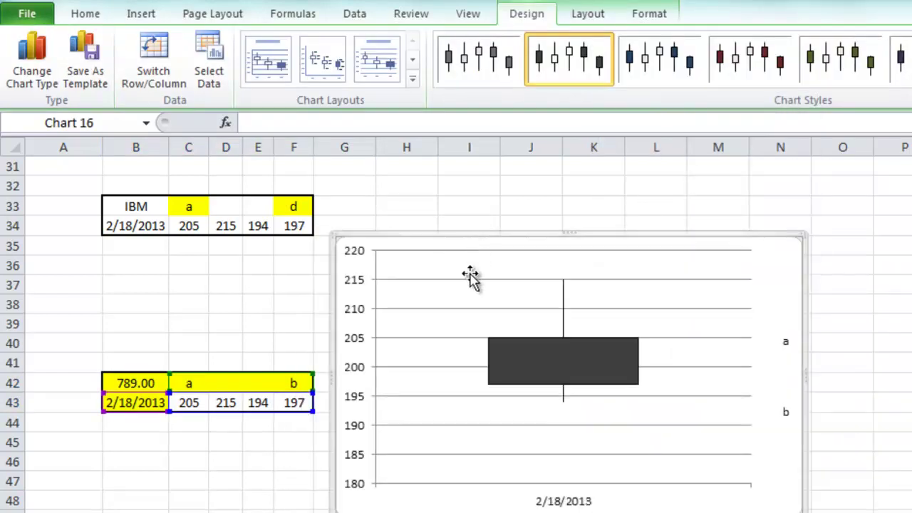
pyautogui.click(205, 429)
pyautogui.click(191, 383)
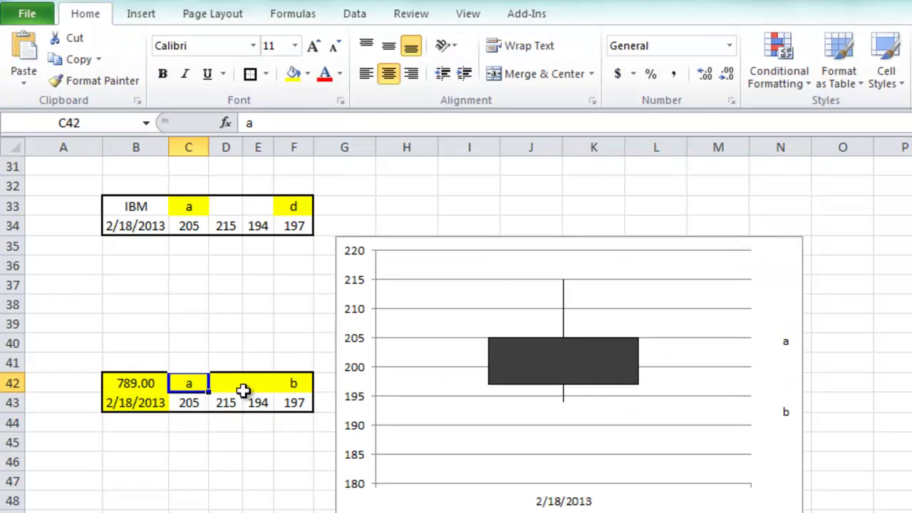
# Enter Open and Close as the two header values
pyautogui.write('Open')
pyautogui.press('Return')
pyautogui.click(241, 388)
pyautogui.press('Right')
pyautogui.press('Right')
pyautogui.write('Close')
pyautogui.press('Return')
pyautogui.press('Up')
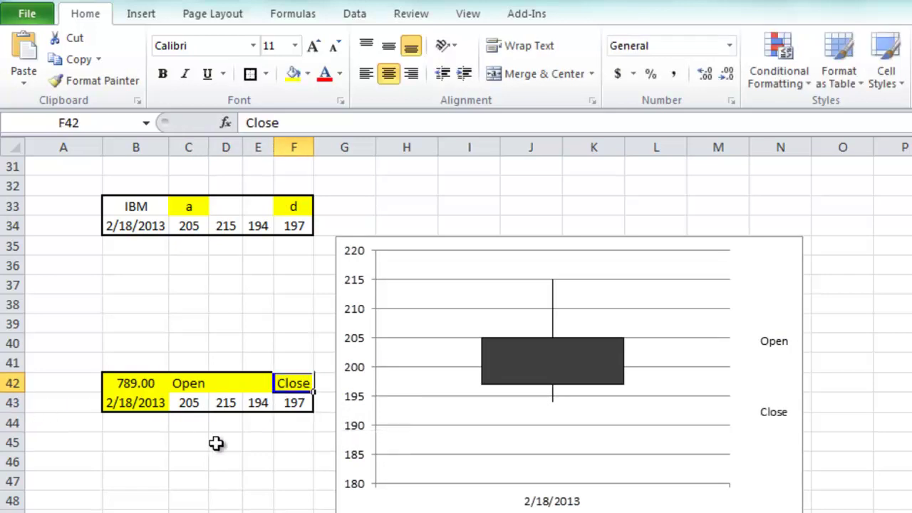
# Replace both header values with 9
pyautogui.write('9')
pyautogui.press('Return')
pyautogui.press('Up')
pyautogui.press('Left')
pyautogui.press('Left')
pyautogui.press('Left')
pyautogui.write('9')
pyautogui.press('Return')
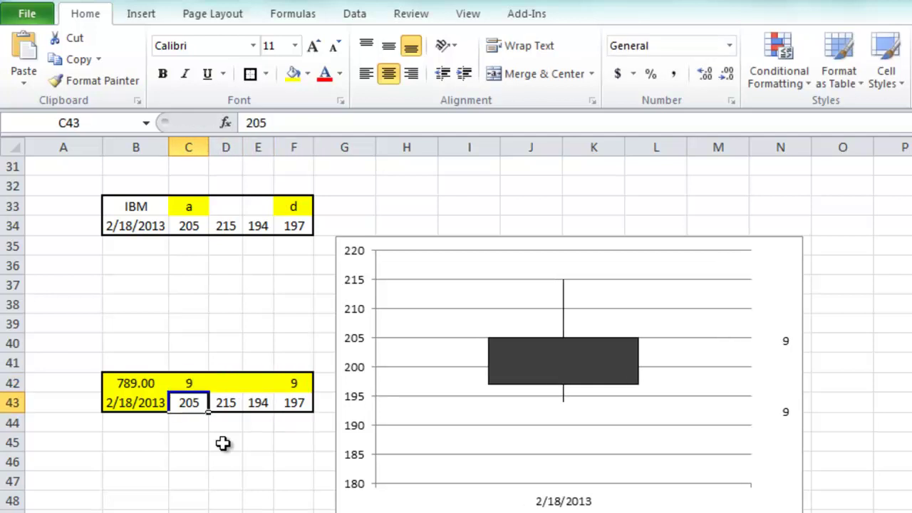
pyautogui.press('Up')
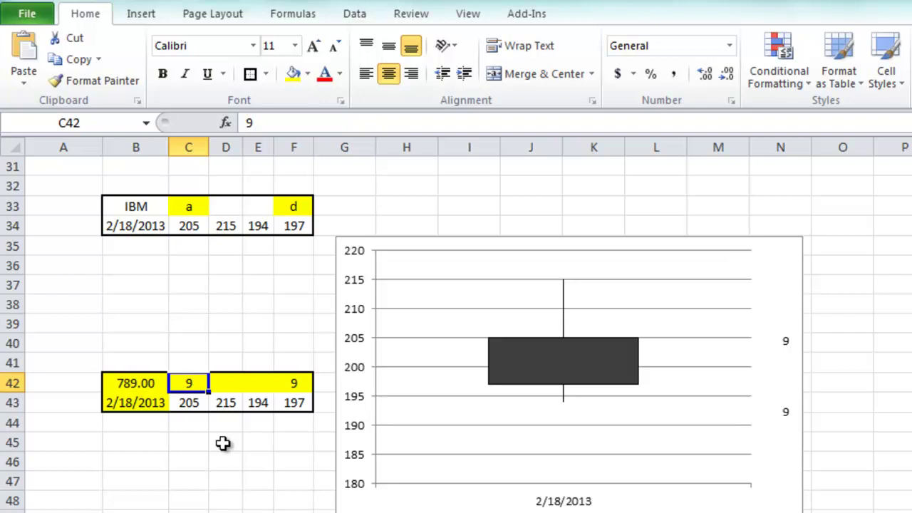
# Set the headers in C42 and F42 to 0 and 1
pyautogui.write('0')
pyautogui.press('Tab')
pyautogui.press('Tab')
pyautogui.press('Tab')
pyautogui.write('1')
pyautogui.press('Return')
# Clear the 789 label in B42 and select the table B42:F43
pyautogui.press('Up')
pyautogui.press('Left')
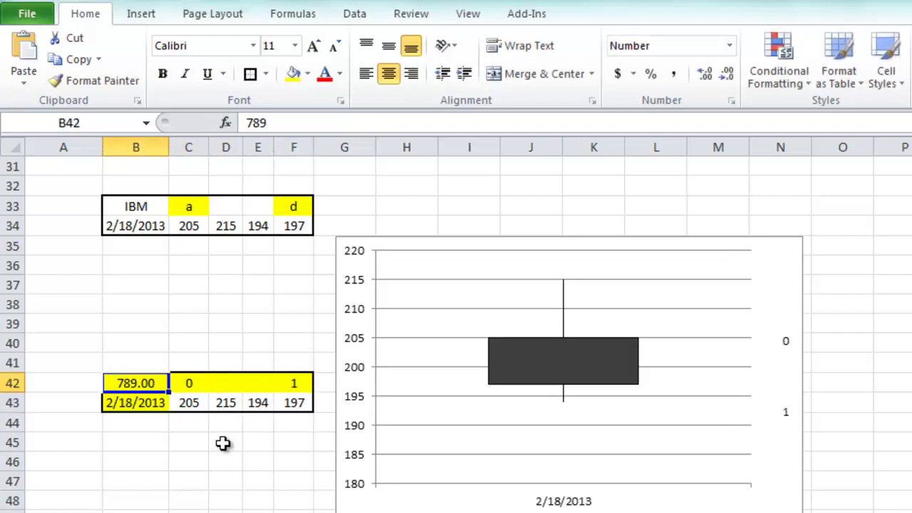
pyautogui.press('Delete')
pyautogui.press('Down')
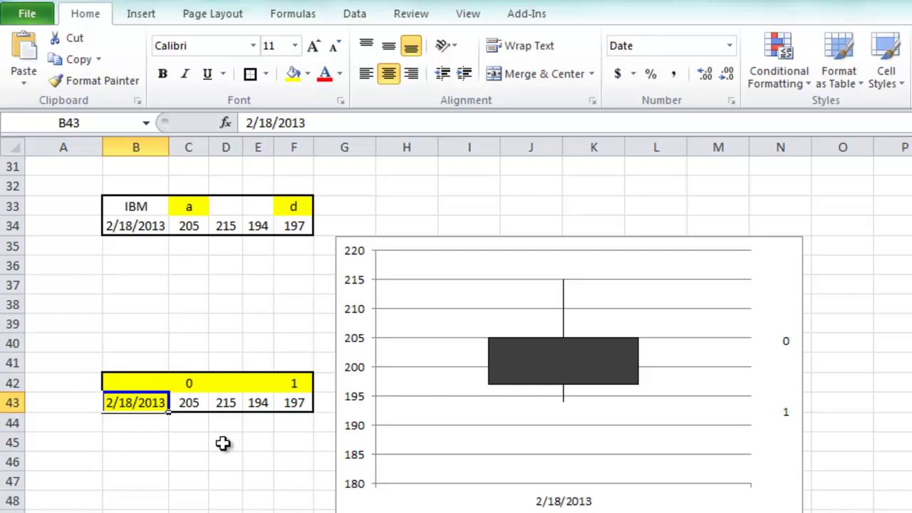
pyautogui.click(127, 382)
pyautogui.moveTo(144, 383); pyautogui.dragTo(291, 405)
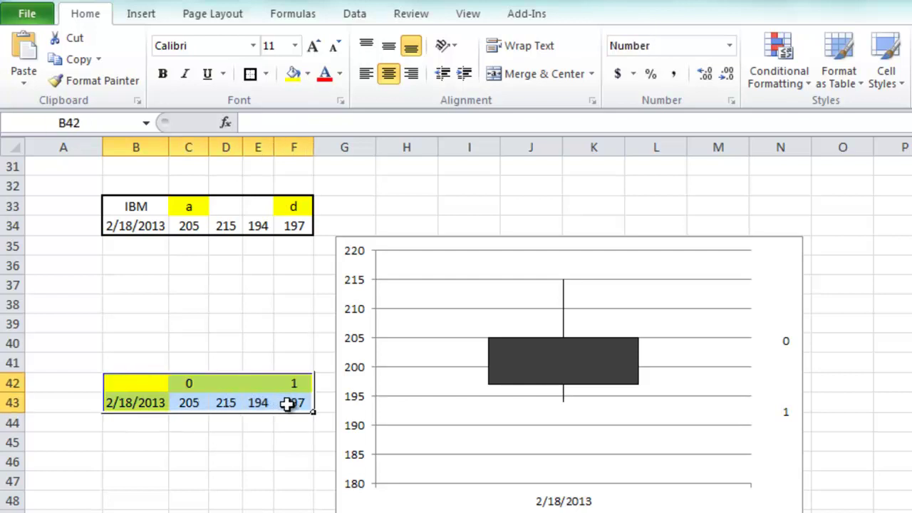
# Try an Open-High-Low-Close stock chart on B42:F43 and dismiss the data-order warning with OK
pyautogui.click(140, 13)
pyautogui.click(638, 83)
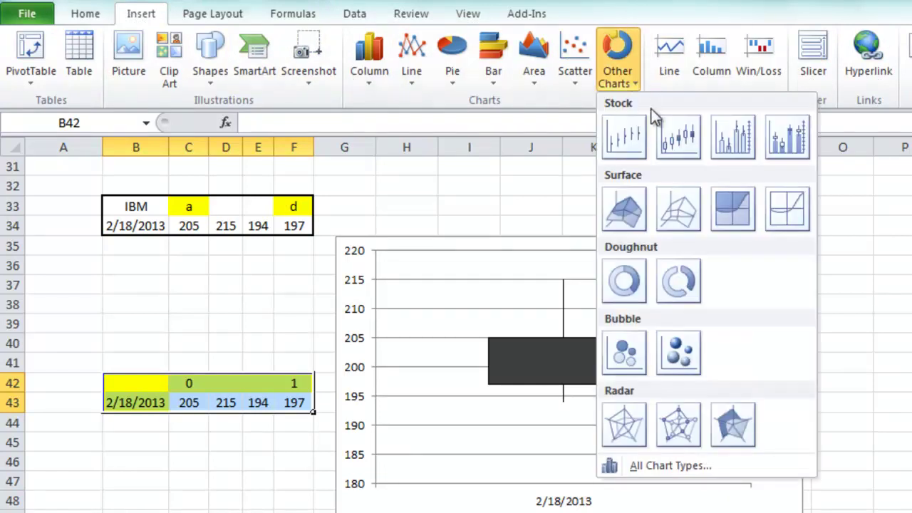
pyautogui.click(670, 137)
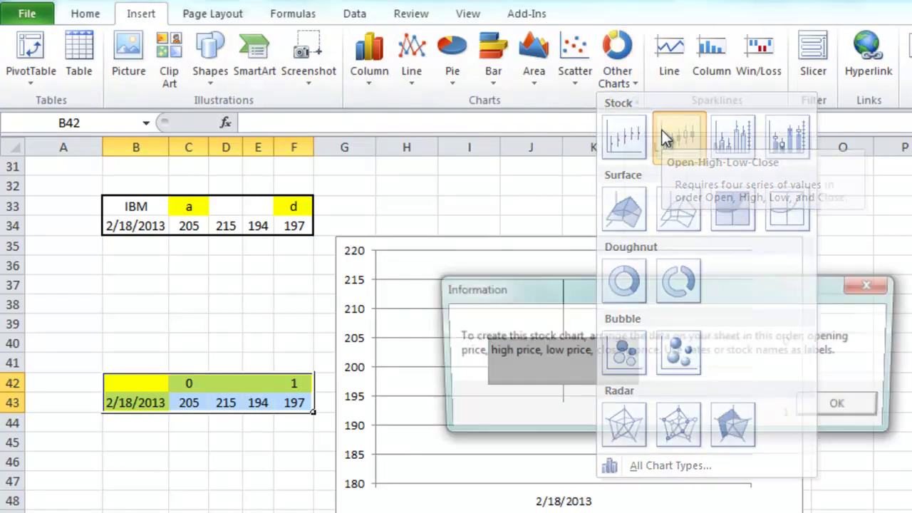
pyautogui.moveTo(493, 300); pyautogui.dragTo(425, 302)
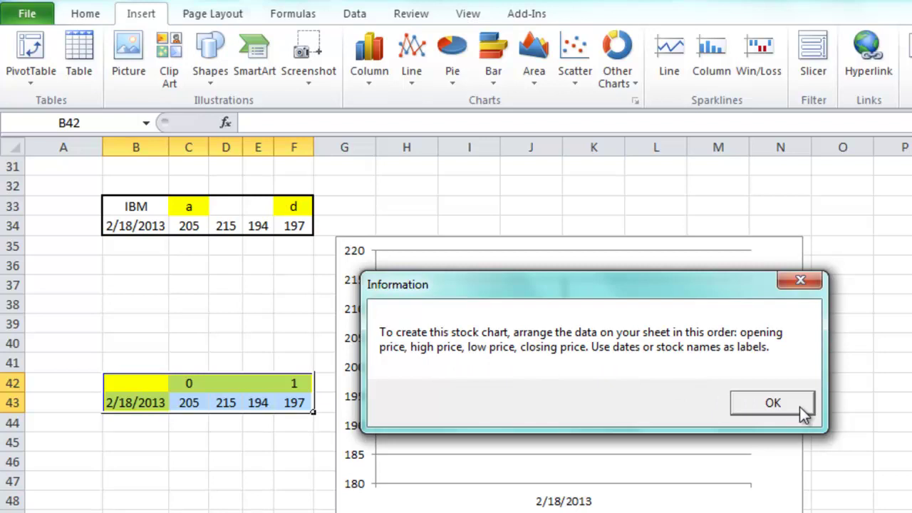
pyautogui.click(773, 403)
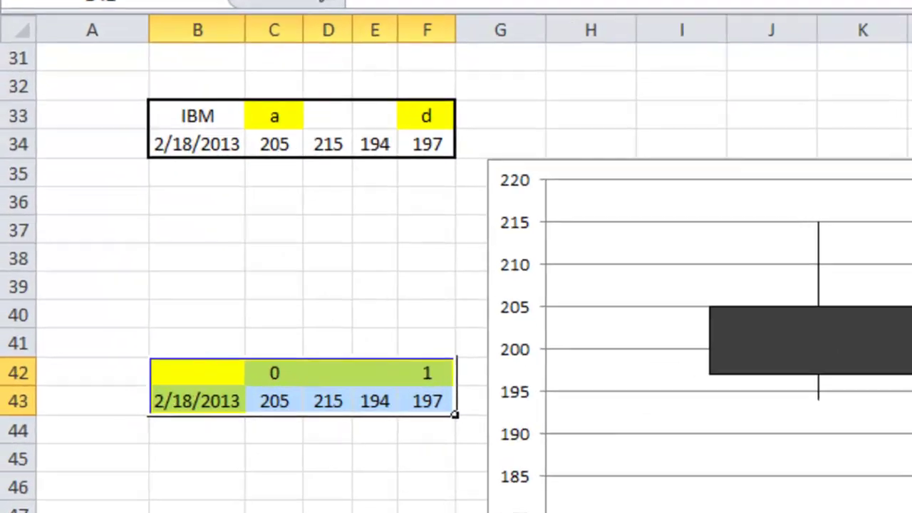